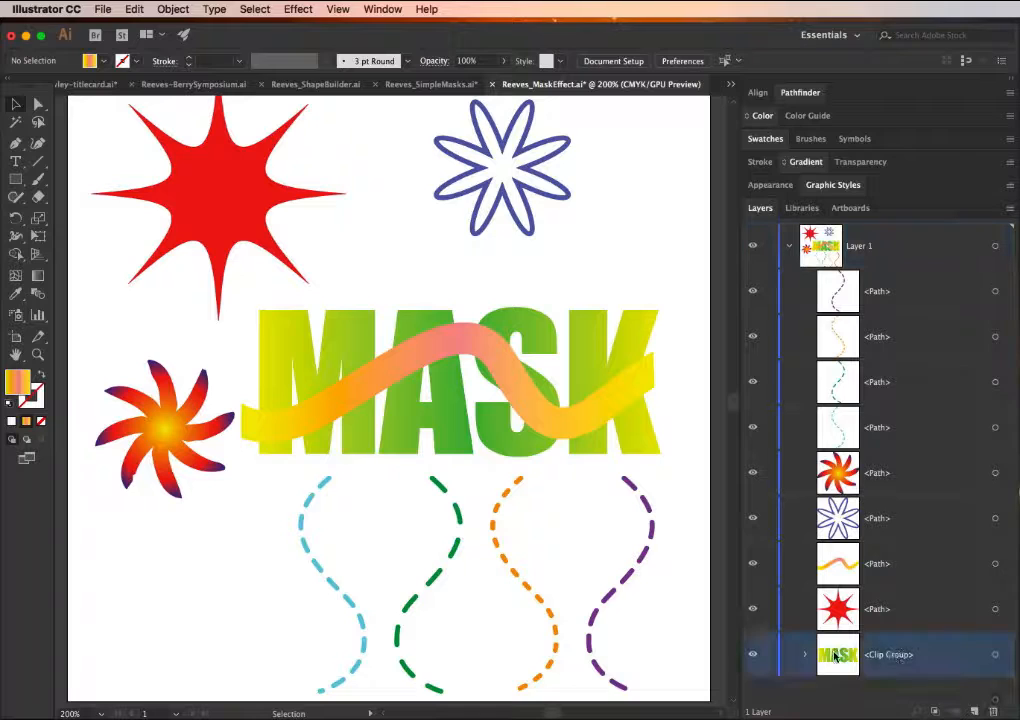
Expand the MASK clip group in the layer list and cut the wavy gradient ribbon lying over the lettering
{"action": "left_click", "coordinate": [807, 655]}
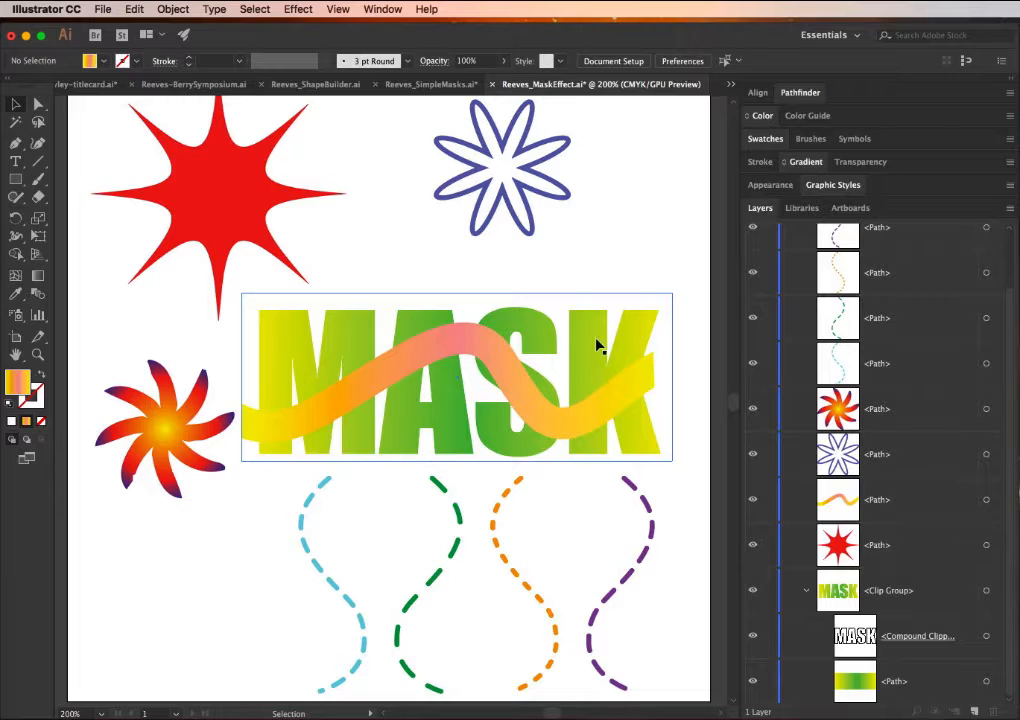
{"action": "left_click", "coordinate": [922, 678]}
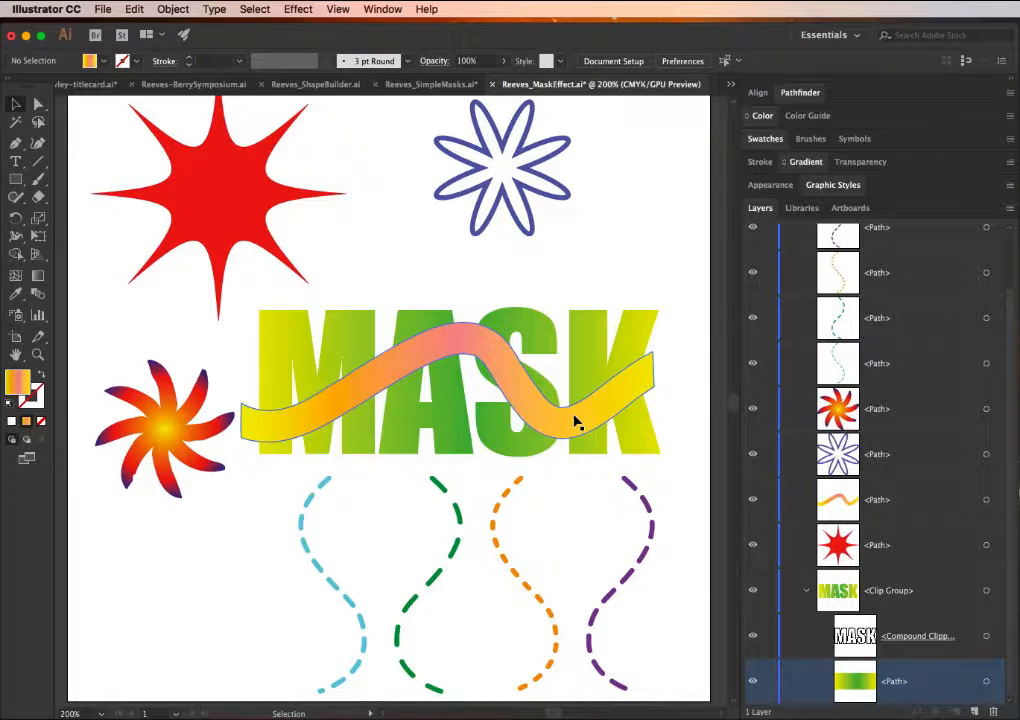
{"action": "left_click", "coordinate": [575, 423]}
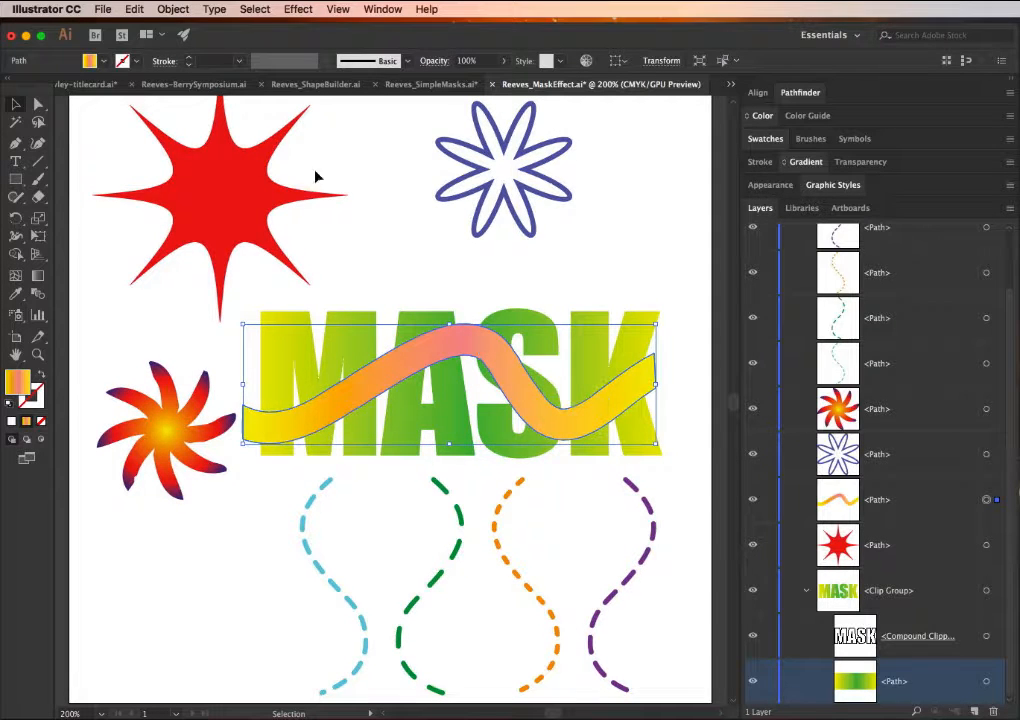
{"action": "left_click", "coordinate": [136, 10]}
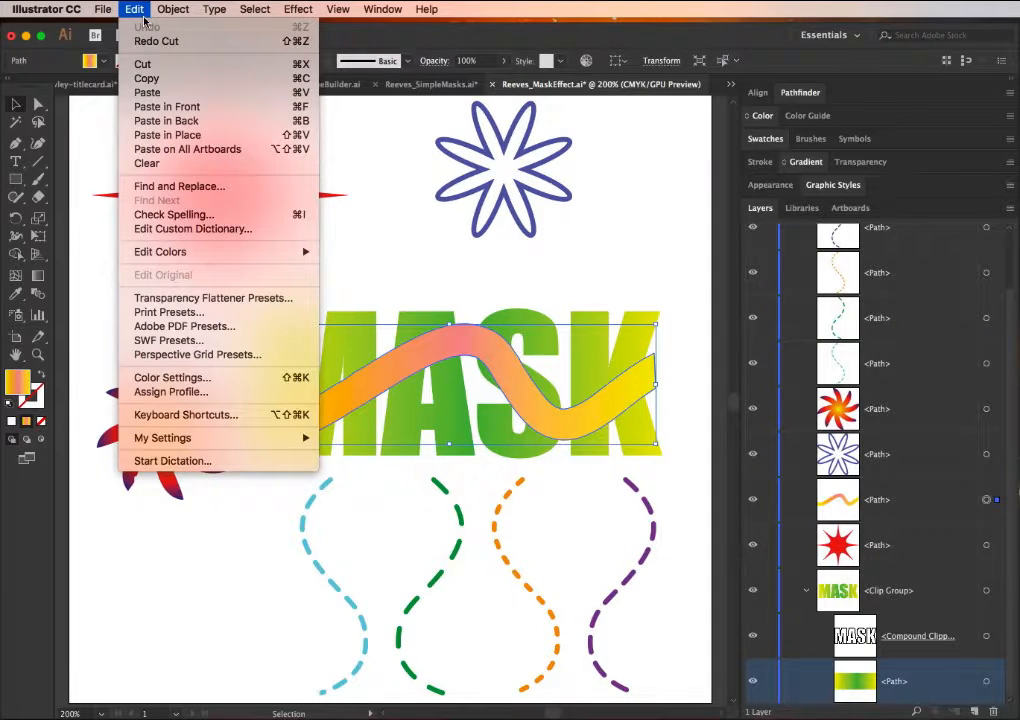
{"action": "left_click", "coordinate": [130, 64]}
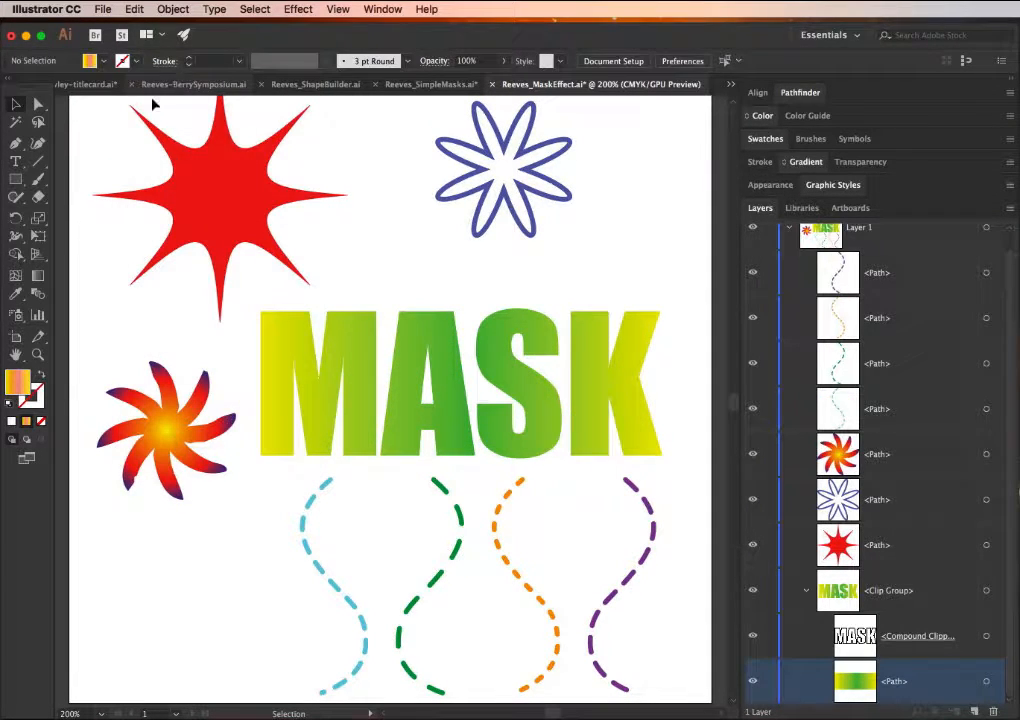
Paste the cut ribbon in front of the green gradient rectangle inside the MASK clip group, using direct selection
{"action": "left_click", "coordinate": [38, 105]}
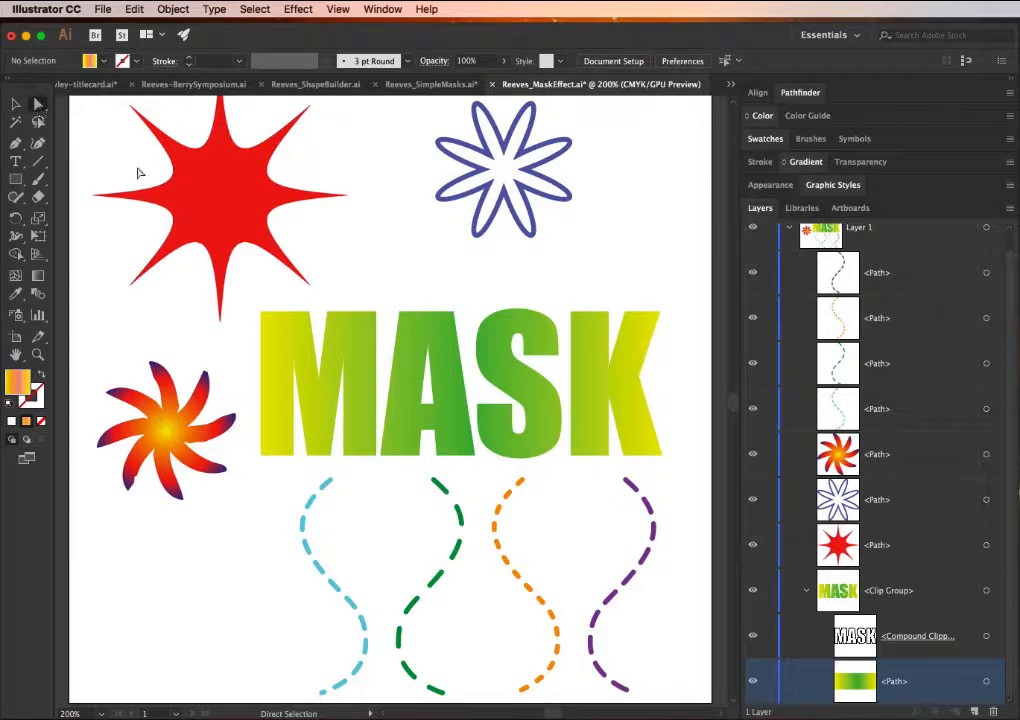
{"action": "left_click", "coordinate": [407, 316]}
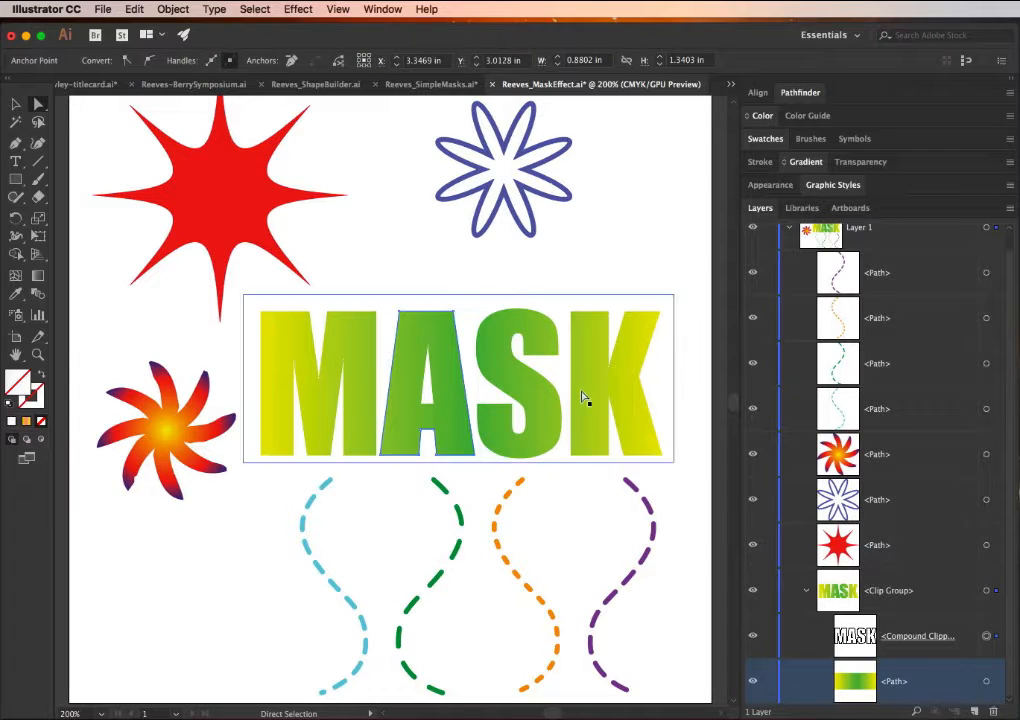
{"action": "left_click", "coordinate": [500, 372]}
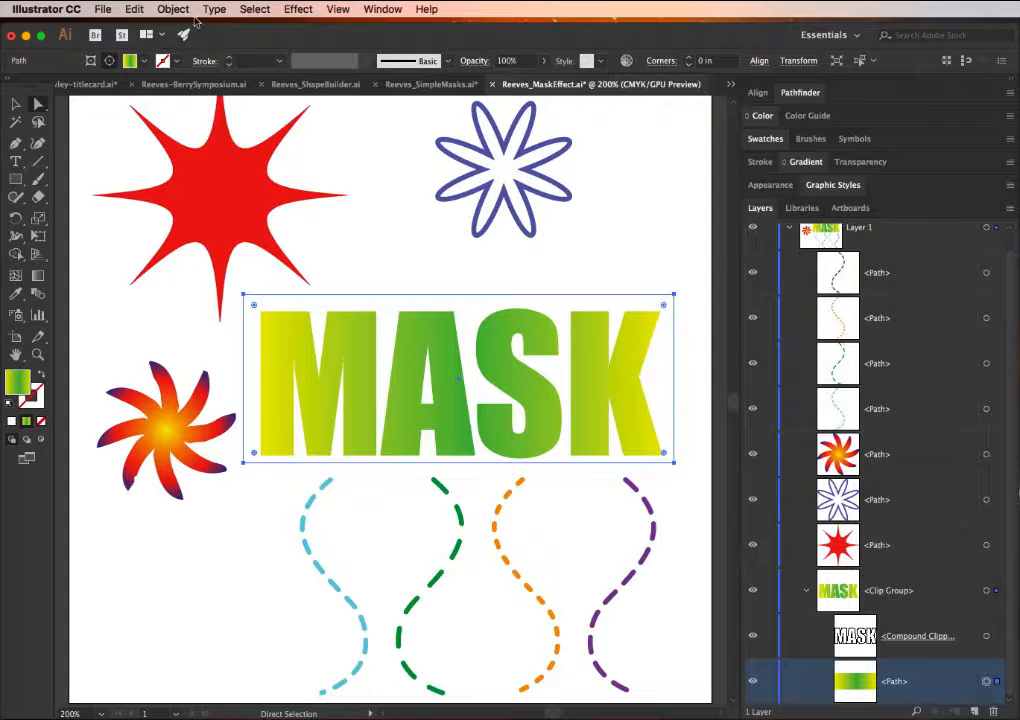
{"action": "left_click", "coordinate": [138, 10]}
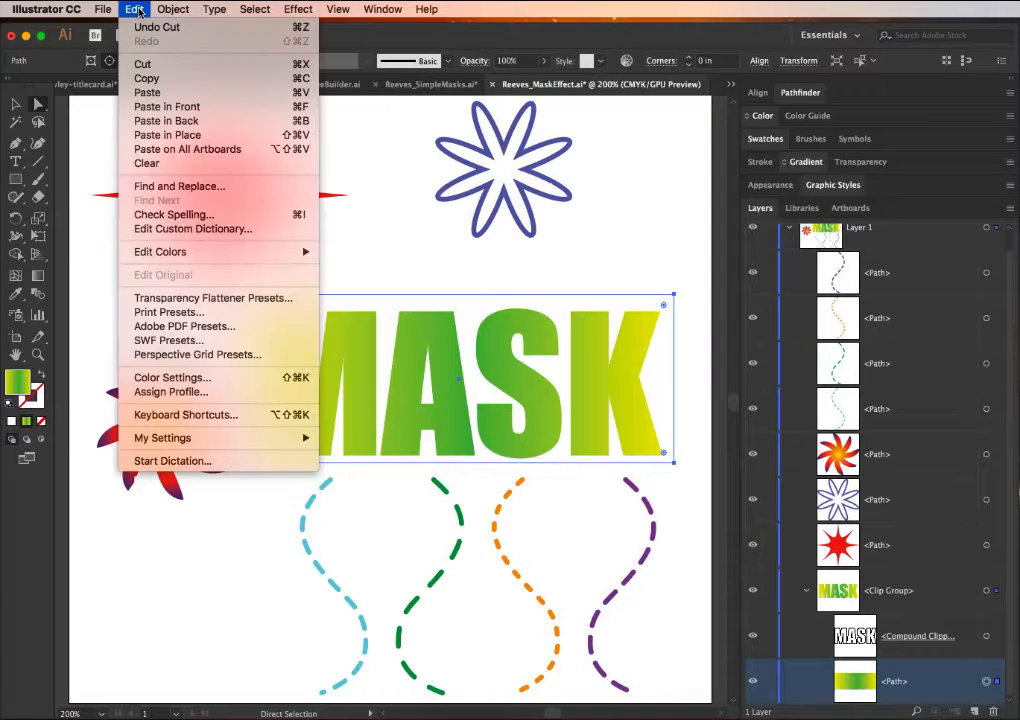
{"action": "left_click", "coordinate": [175, 107]}
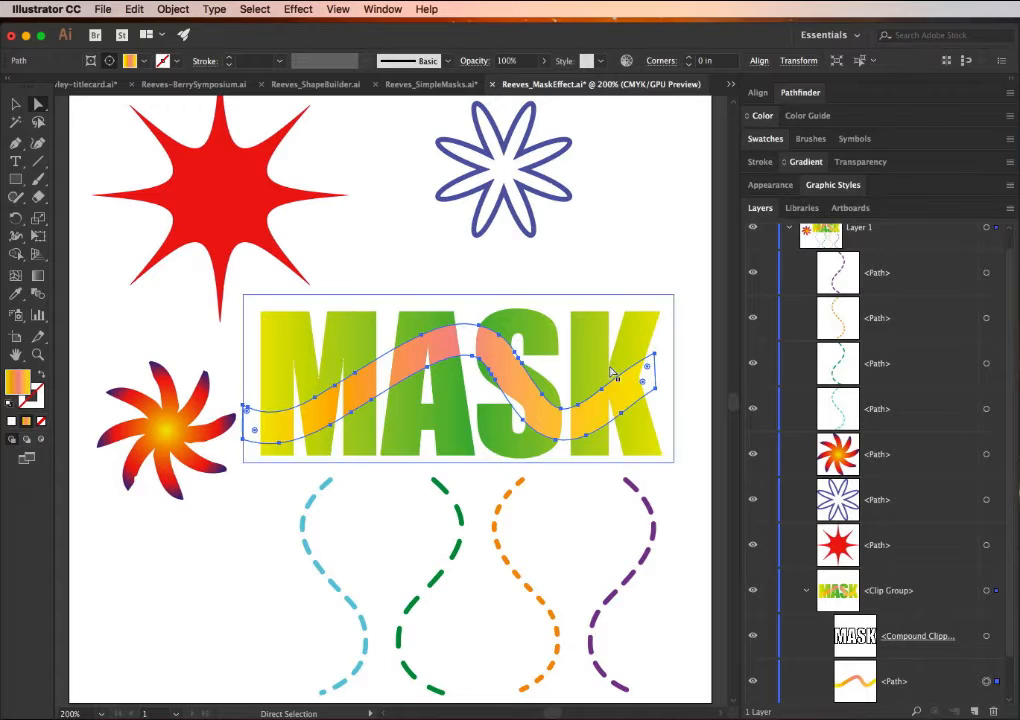
{"action": "scroll", "coordinate": [857, 638], "scroll_direction": "down", "scroll_amount": 1}
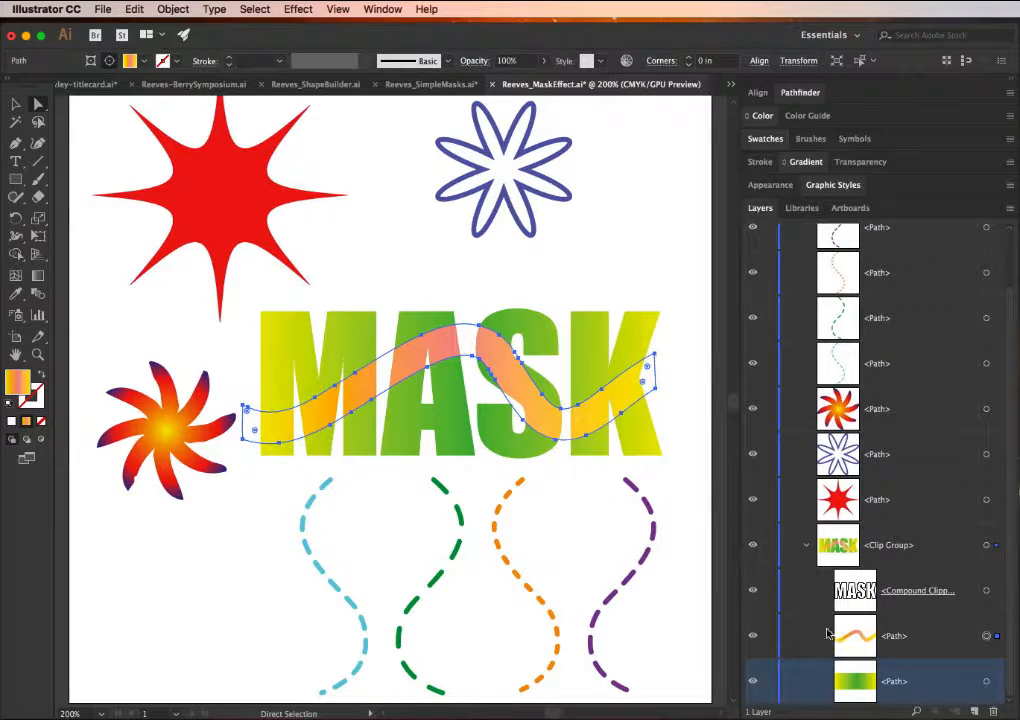
{"action": "left_click", "coordinate": [696, 428]}
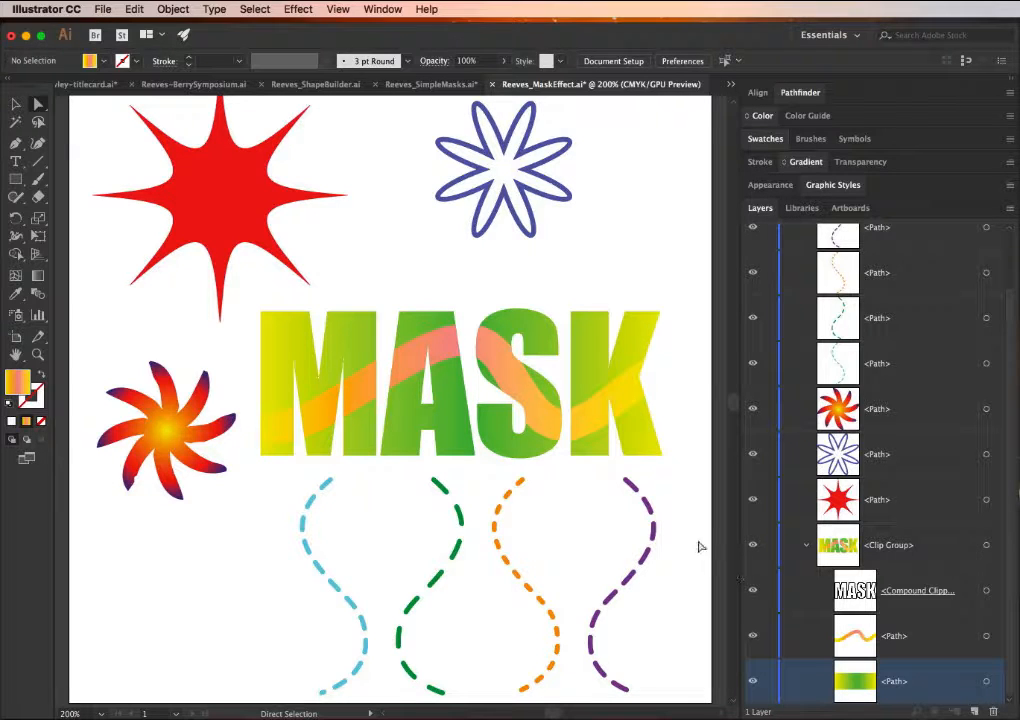
Move the purple dashed curve over the letter K and cut it from the artwork
{"action": "left_click", "coordinate": [15, 105]}
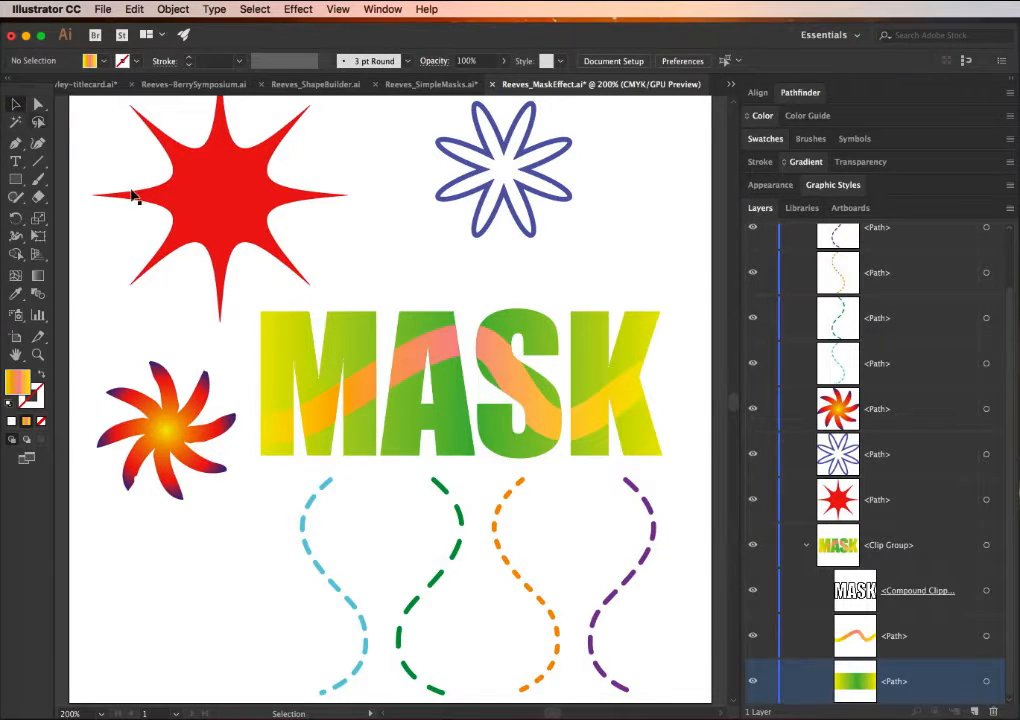
{"action": "left_click", "coordinate": [644, 565]}
{"action": "left_click_drag", "start_coordinate": [647, 574], "coordinate": [632, 369]}
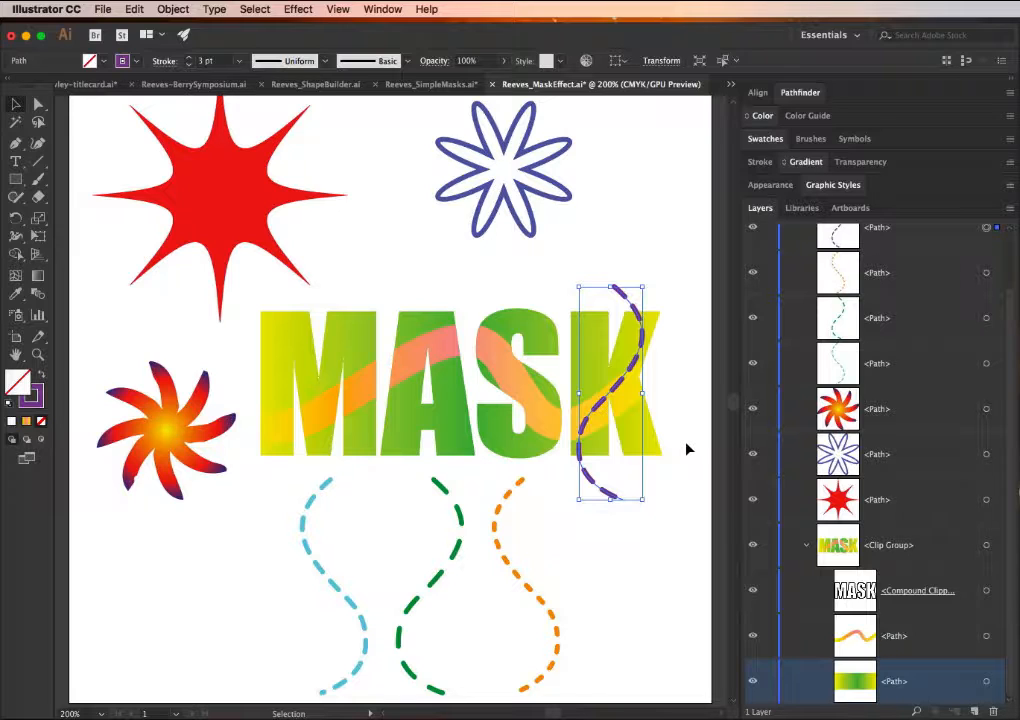
{"action": "left_click", "coordinate": [133, 9]}
{"action": "left_click", "coordinate": [155, 66]}
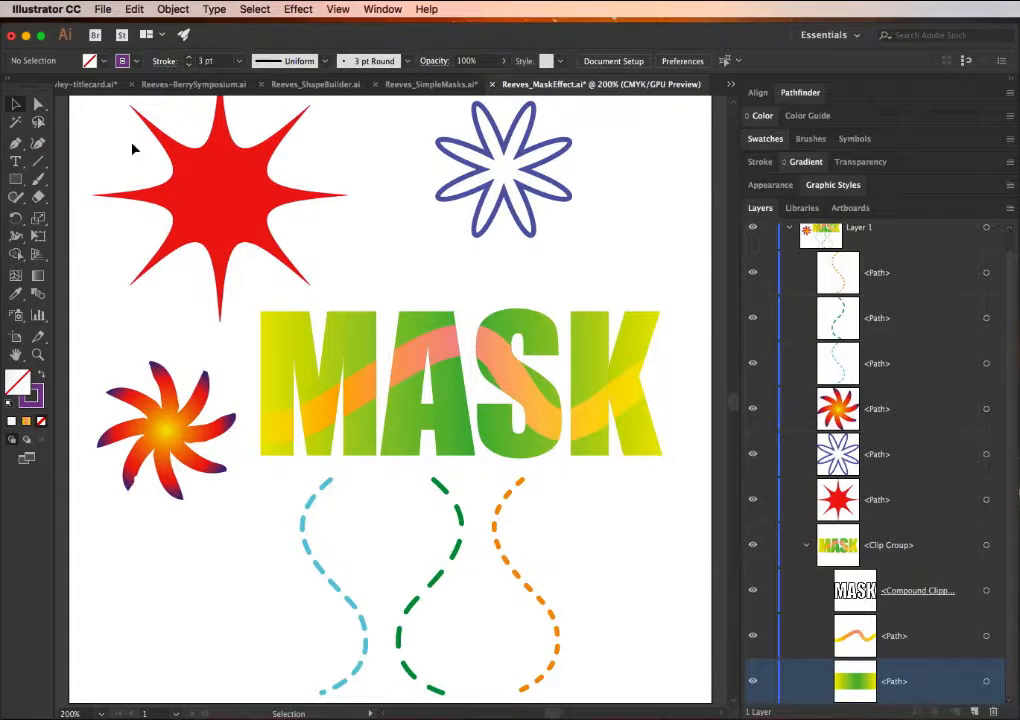
Paste the purple dashed curve in front of the green gradient rectangle inside the MASK clip group
{"action": "left_click", "coordinate": [35, 105]}
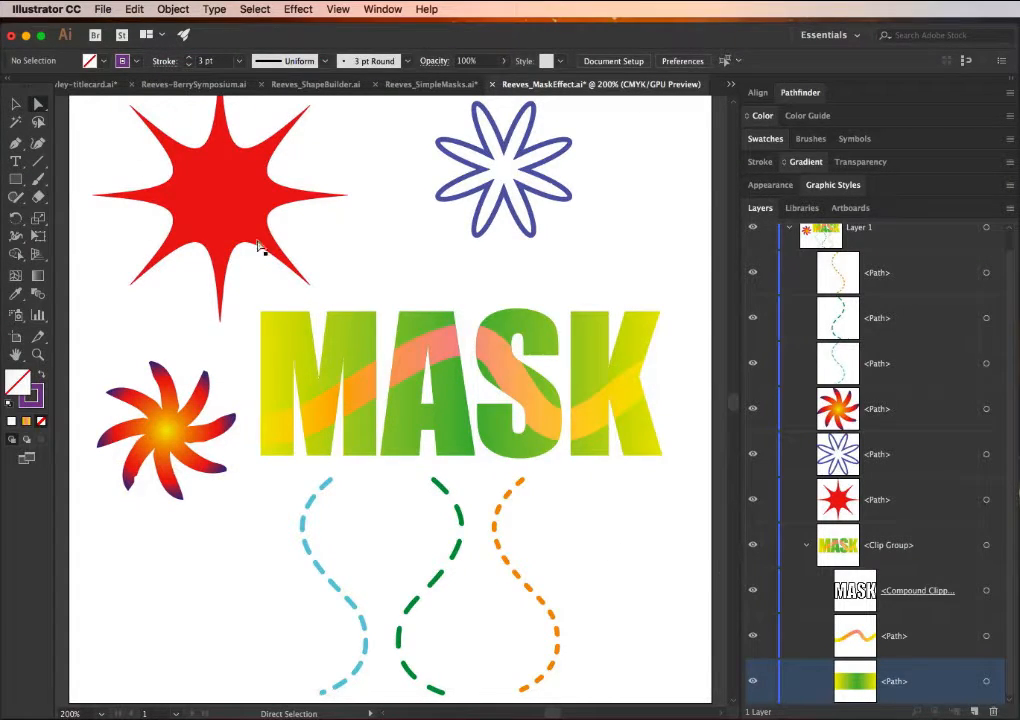
{"action": "left_click", "coordinate": [452, 407]}
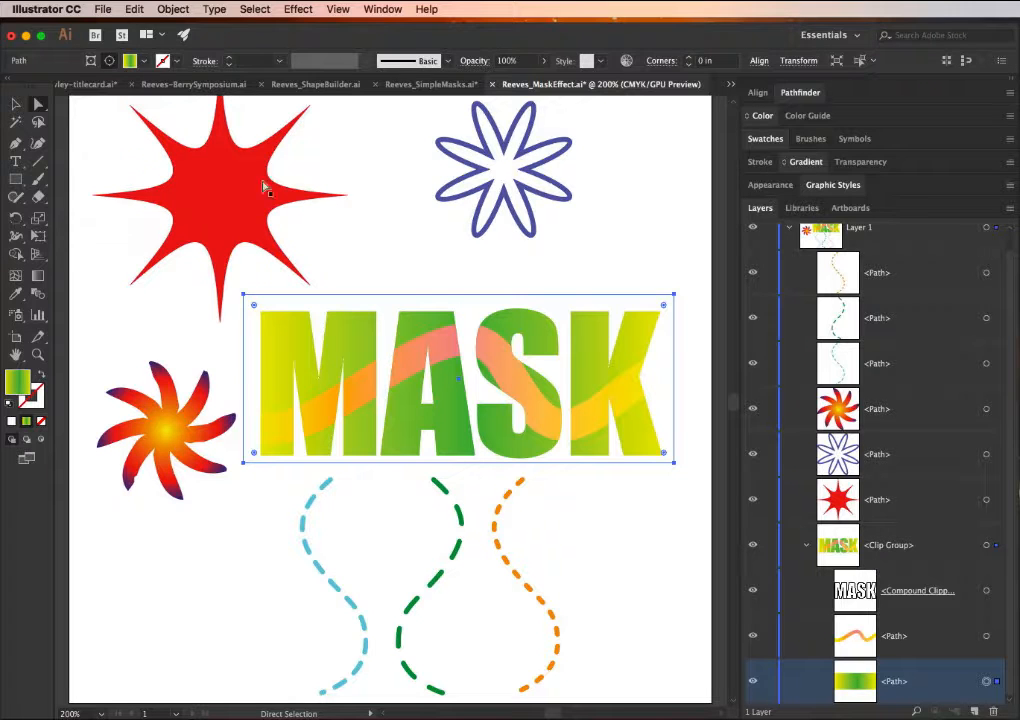
{"action": "left_click", "coordinate": [136, 9]}
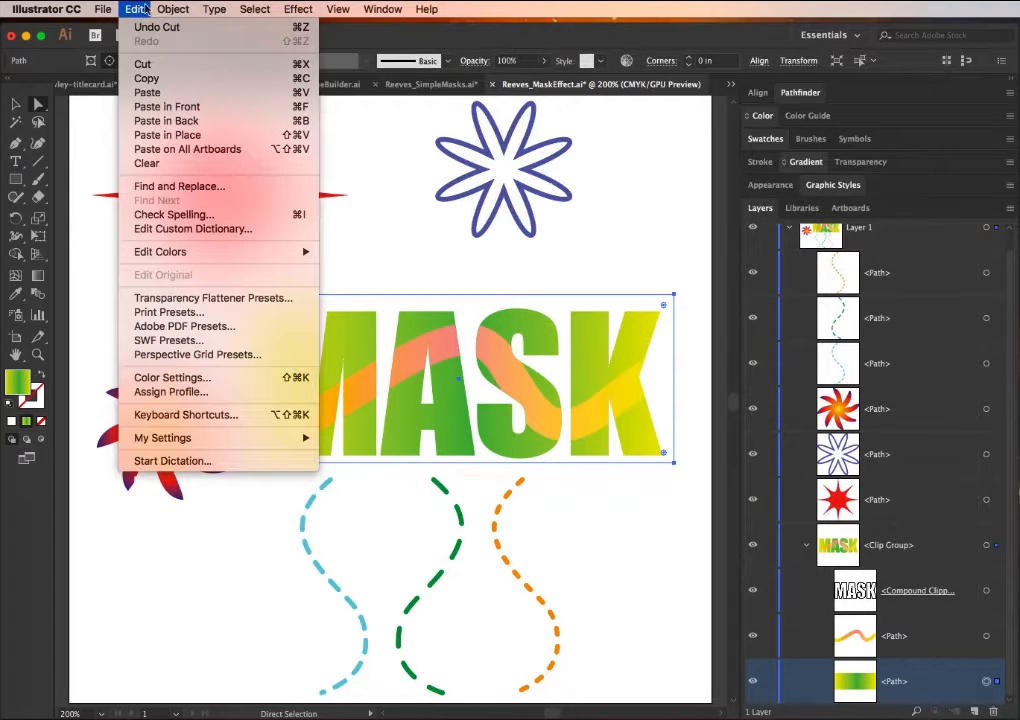
{"action": "left_click", "coordinate": [160, 106]}
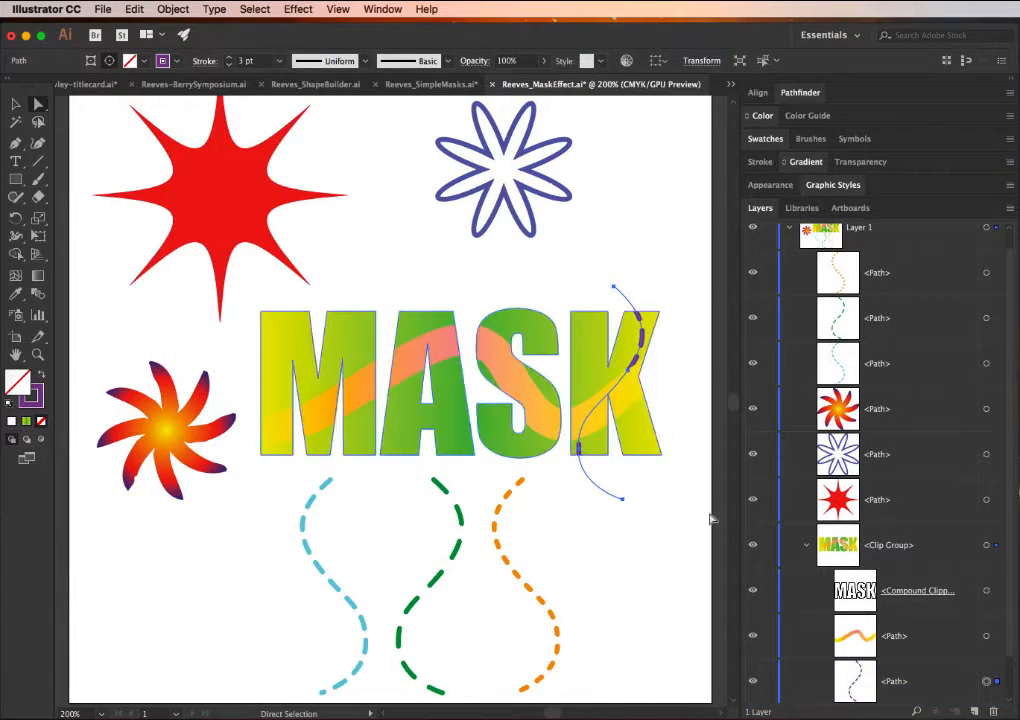
{"action": "scroll", "coordinate": [921, 665], "scroll_direction": "down", "scroll_amount": 1}
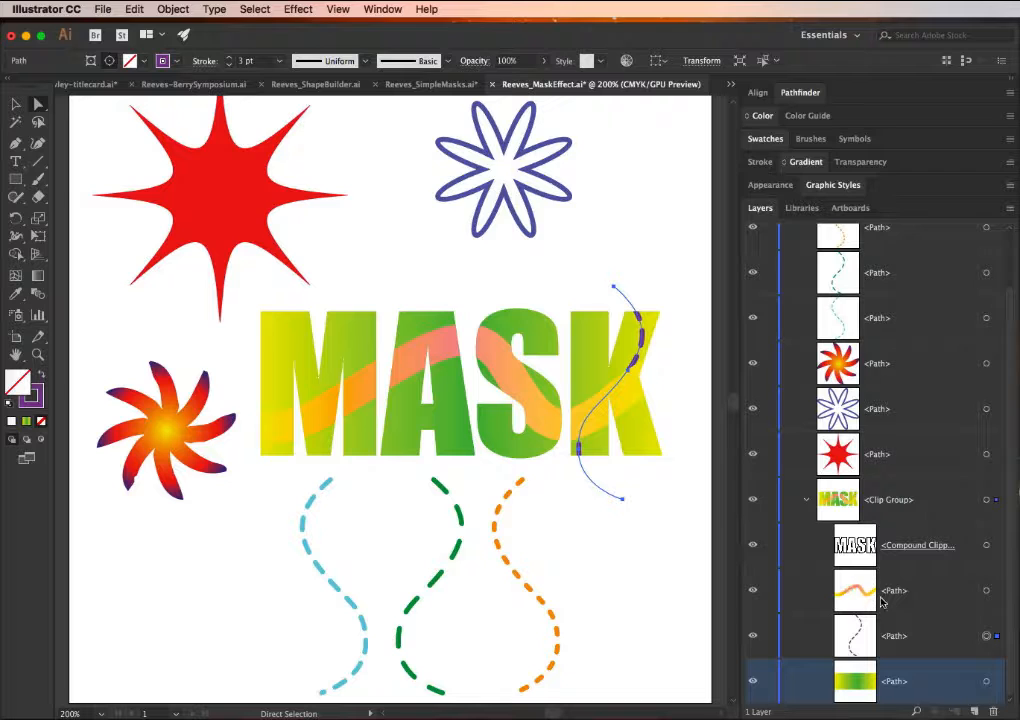
{"action": "left_click", "coordinate": [662, 523]}
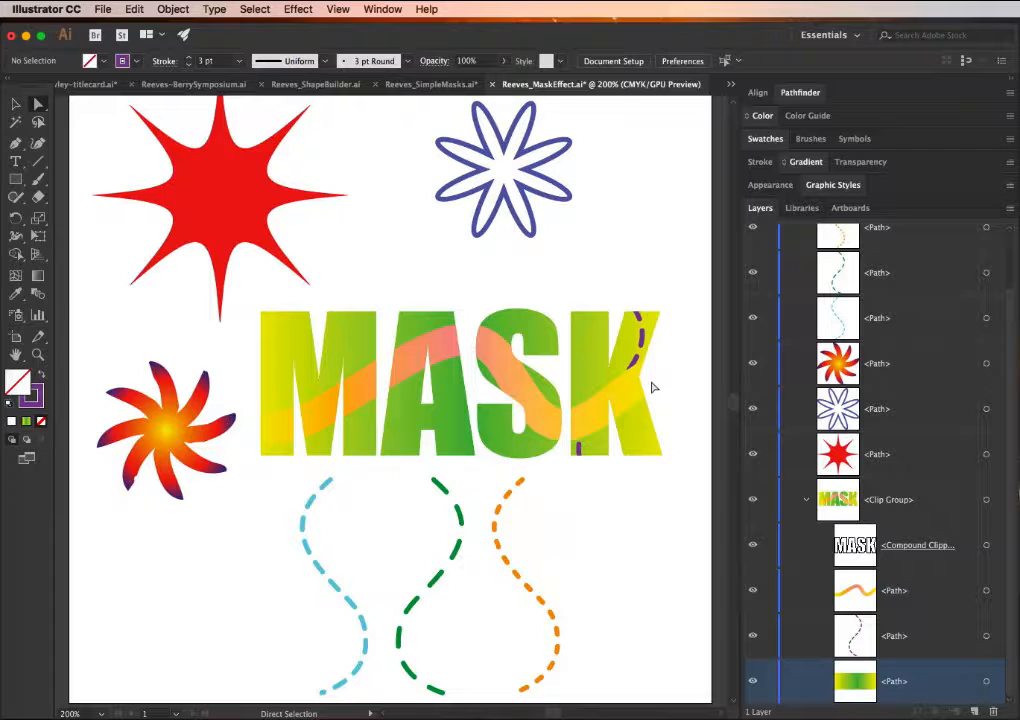
Try restacking the purple dashed path above the wavy ribbon in the layer list, and undo the reordering
{"action": "left_click", "coordinate": [863, 633]}
{"action": "left_click_drag", "start_coordinate": [863, 633], "coordinate": [860, 568]}
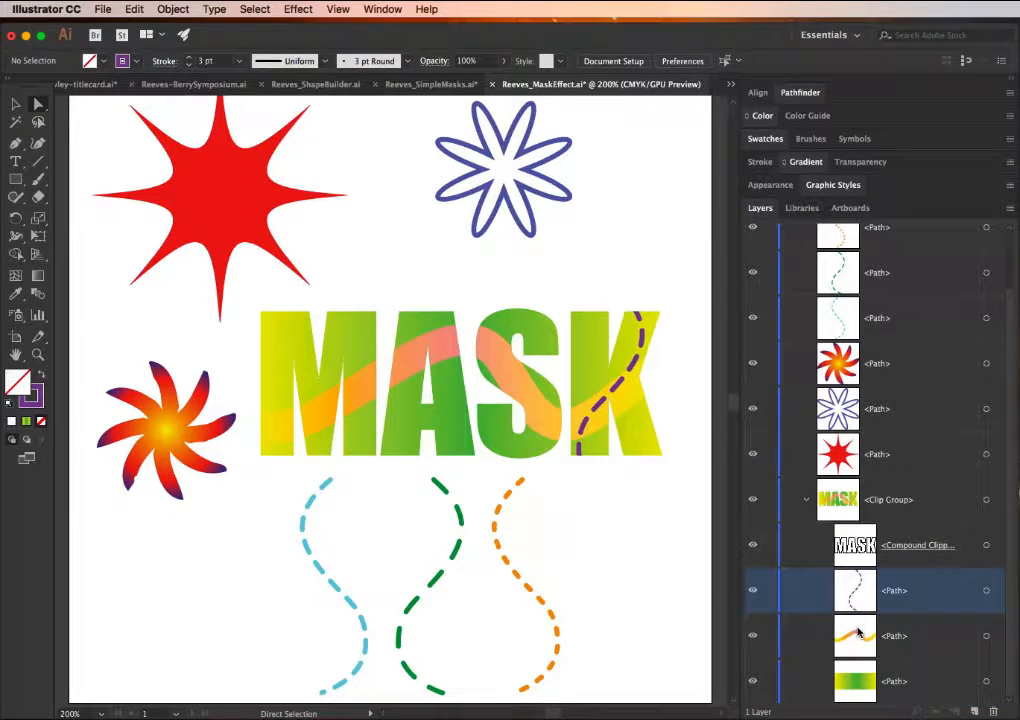
{"action": "key", "text": "super+z"}
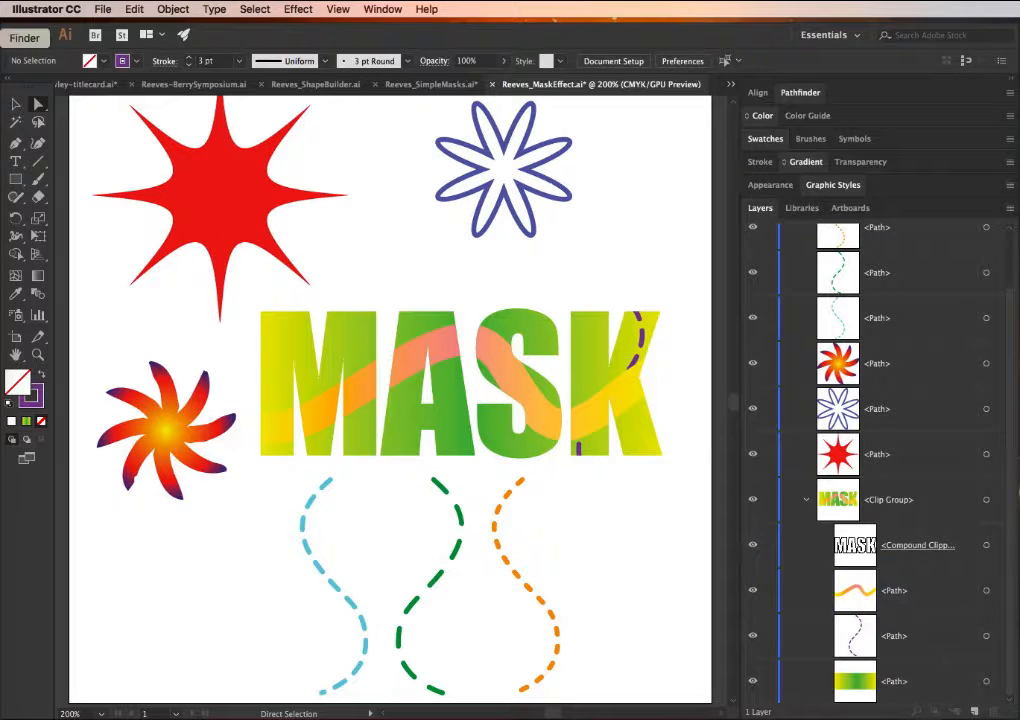
Directly select the purple dashed curve inside the clip group and bring it forward one level, above the wavy ribbon
{"action": "left_click", "coordinate": [15, 104]}
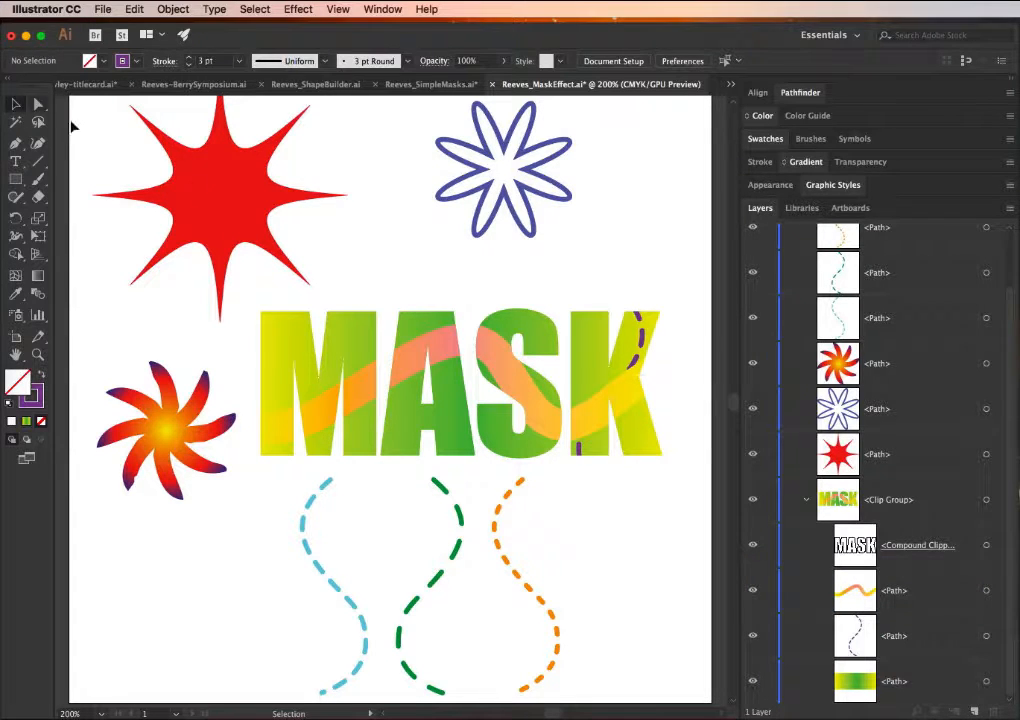
{"action": "left_click", "coordinate": [644, 338]}
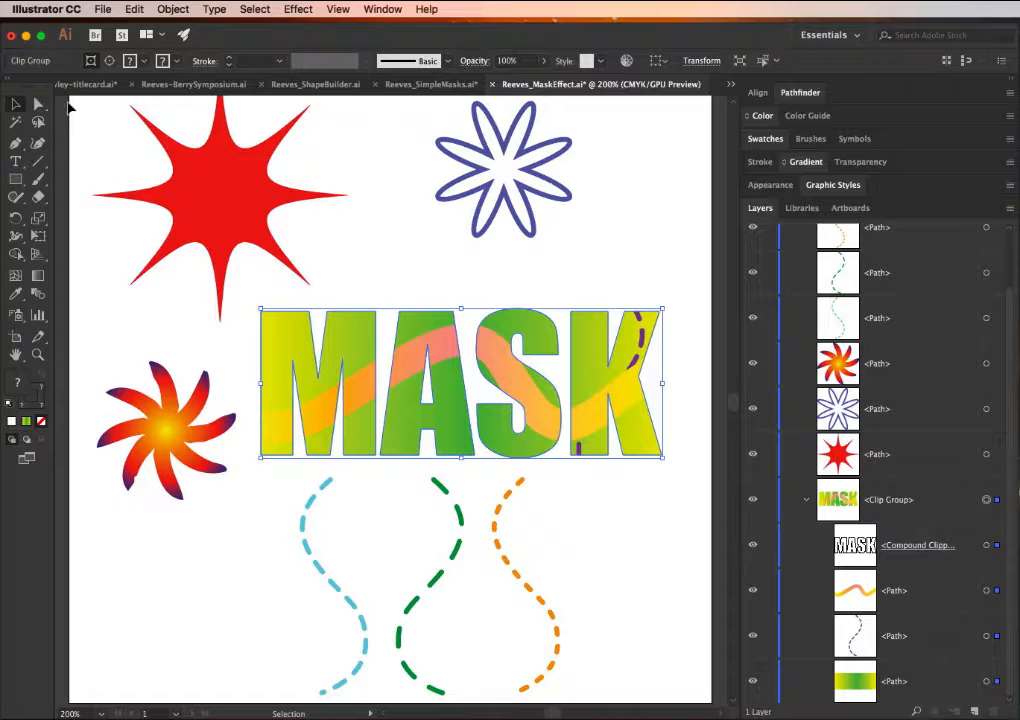
{"action": "key", "text": "a"}
{"action": "left_click", "coordinate": [661, 322]}
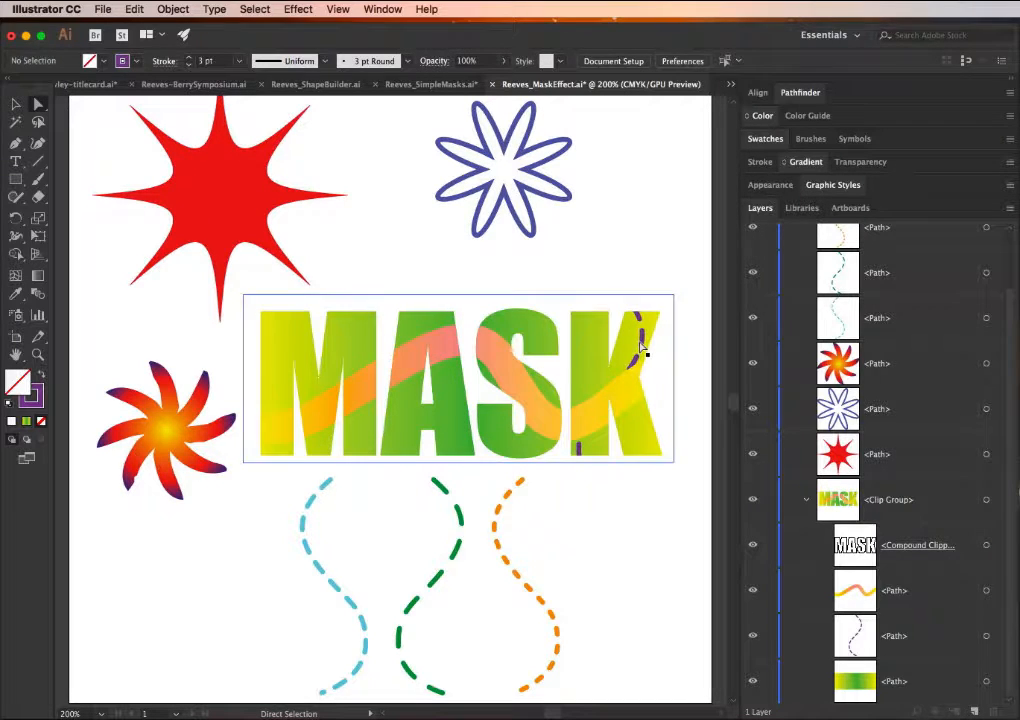
{"action": "left_click", "coordinate": [642, 343]}
{"action": "right_click", "coordinate": [644, 343]}
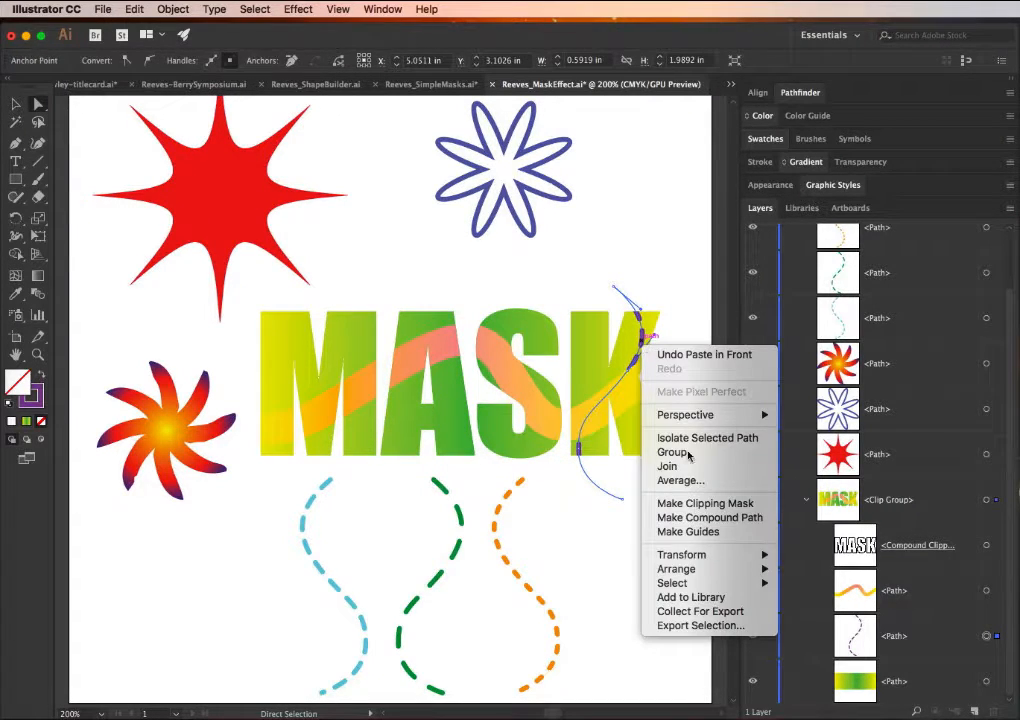
{"action": "mouse_move", "coordinate": [708, 575]}
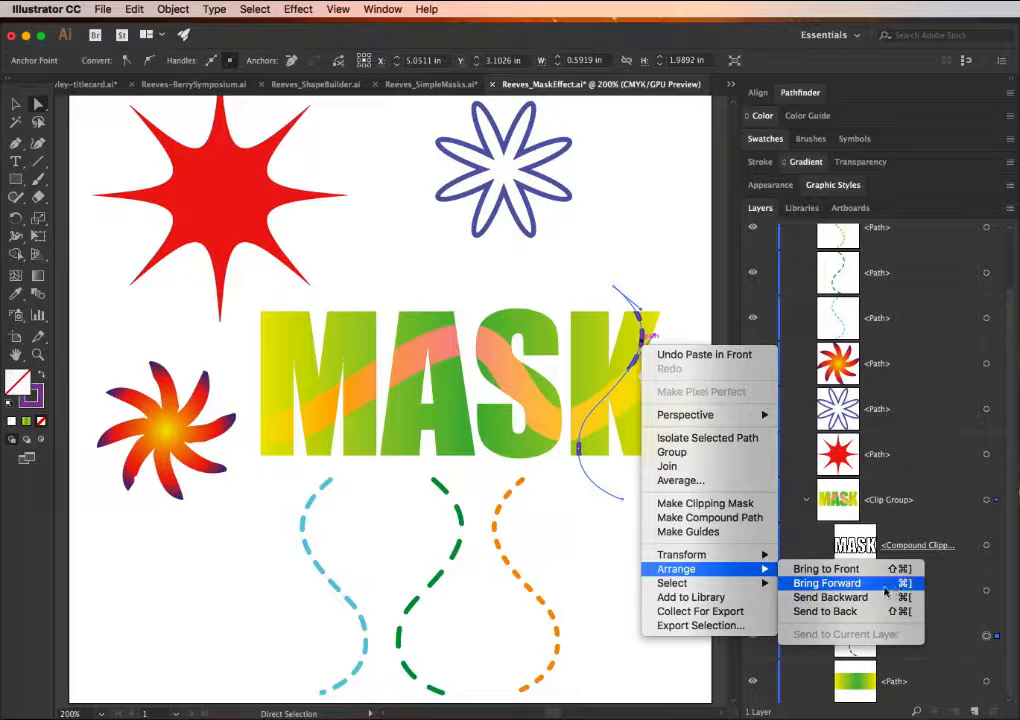
{"action": "left_click", "coordinate": [887, 586]}
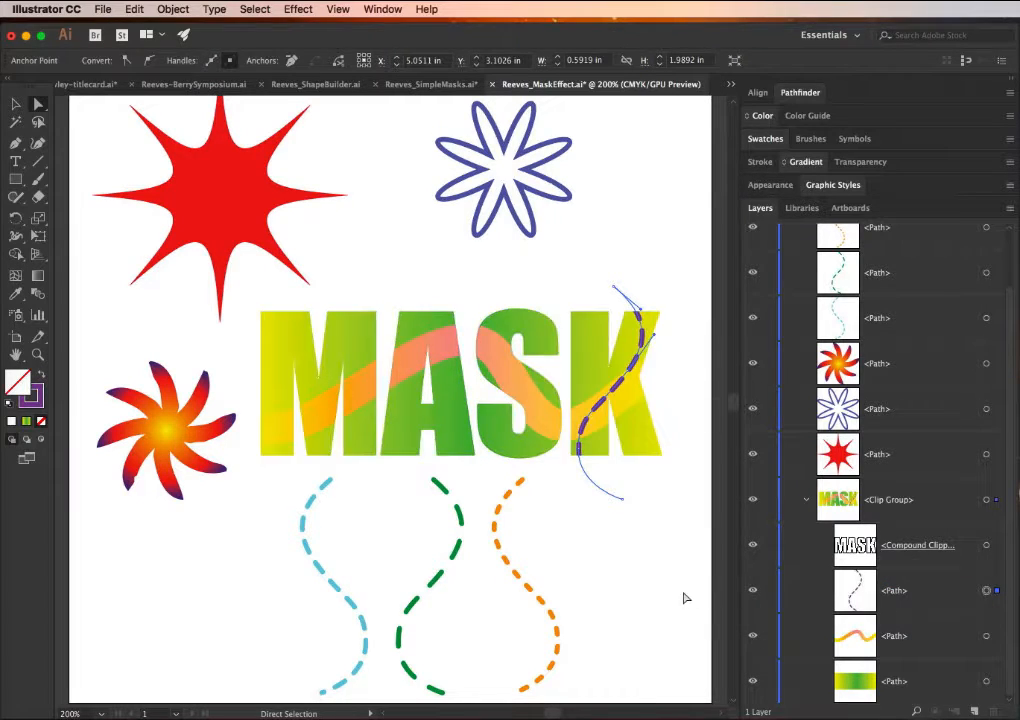
{"action": "left_click", "coordinate": [651, 601]}
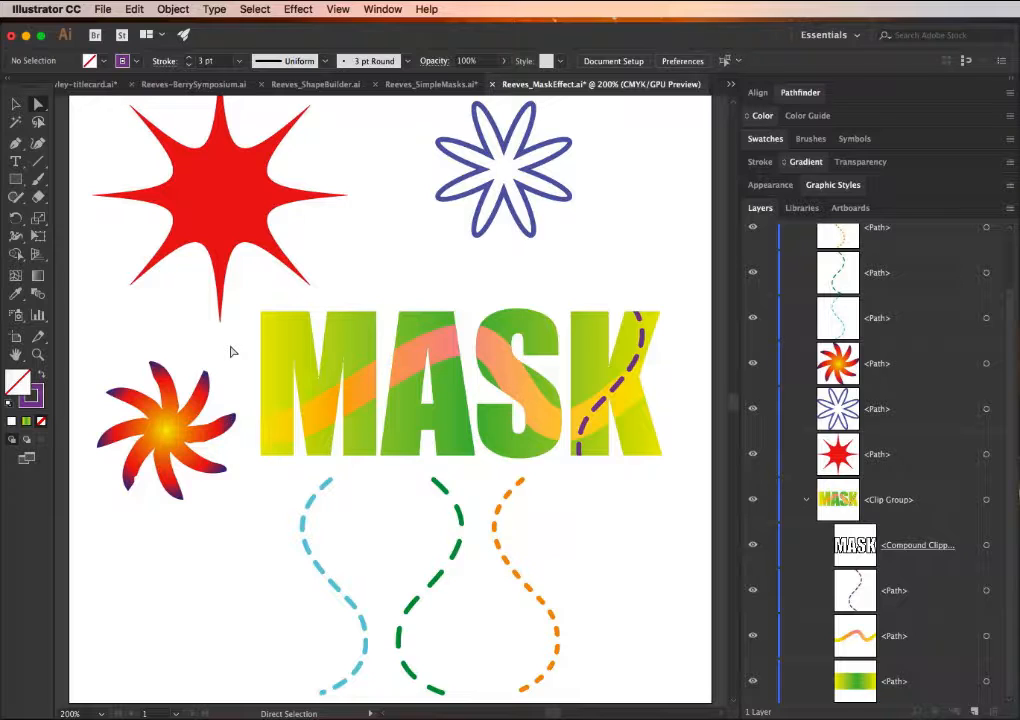
Move the red and orange pinwheel flower over the letter M
{"action": "scroll", "coordinate": [230, 351], "scroll_direction": "down", "scroll_amount": 2}
{"action": "left_click", "coordinate": [16, 105]}
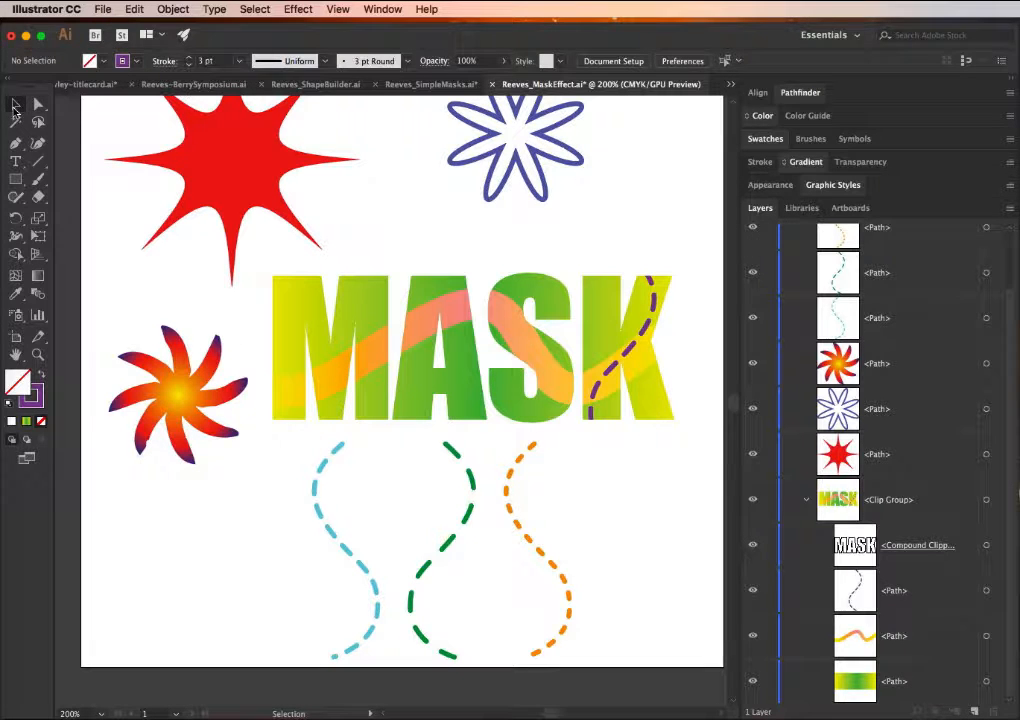
{"action": "scroll", "coordinate": [210, 290], "scroll_direction": "up", "scroll_amount": 2}
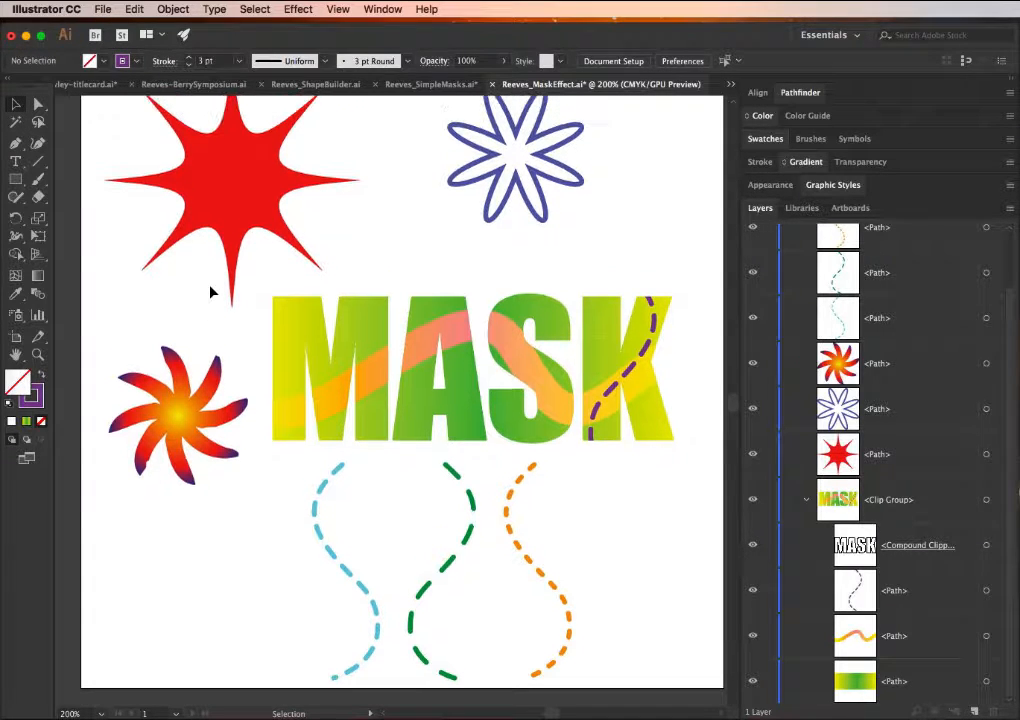
{"action": "left_click", "coordinate": [182, 417]}
{"action": "left_click_drag", "start_coordinate": [182, 417], "coordinate": [311, 334]}
Move the light blue dashed curve over the letter A and rotate it clockwise so it slants across the letter
{"action": "left_click_drag", "start_coordinate": [326, 542], "coordinate": [430, 345]}
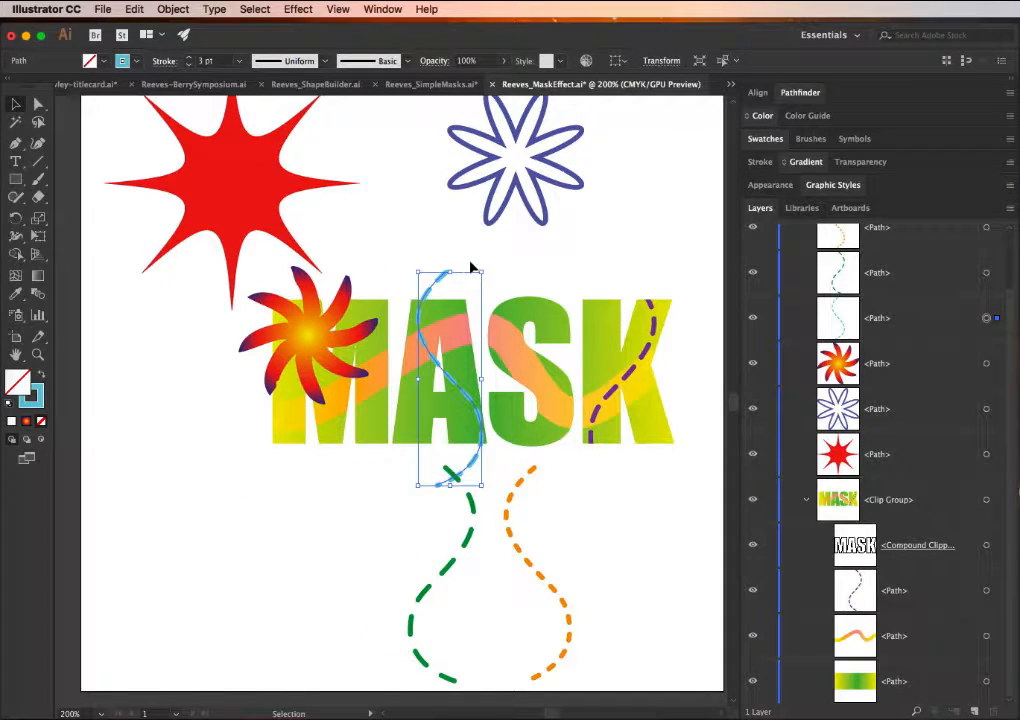
{"action": "left_click_drag", "start_coordinate": [494, 268], "coordinate": [512, 352]}
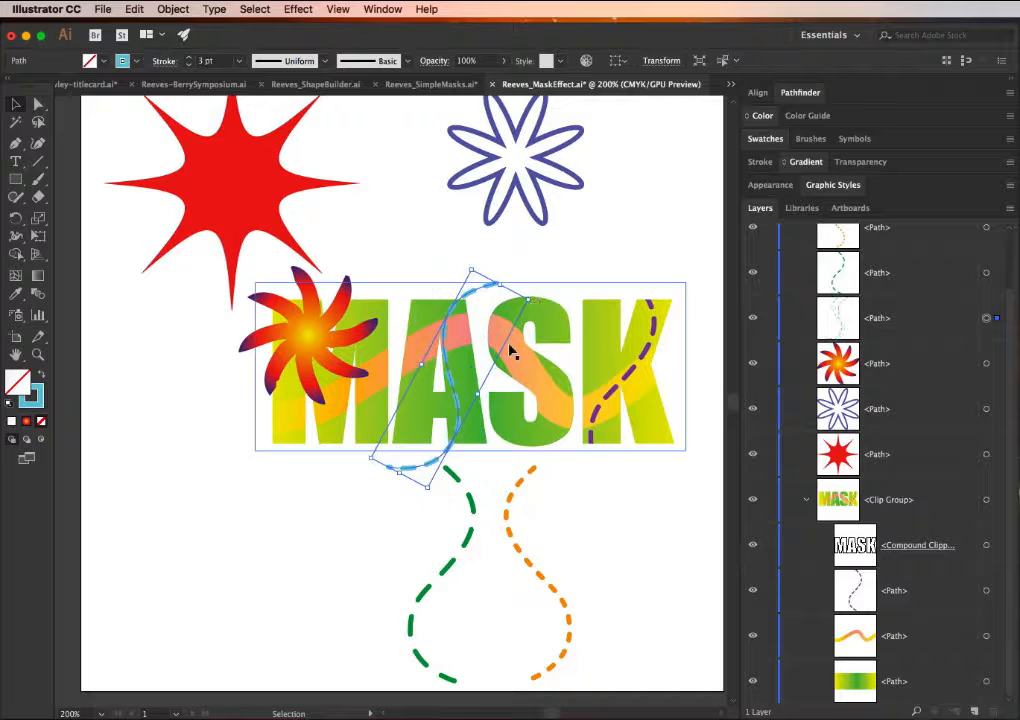
{"action": "left_click", "coordinate": [535, 597]}
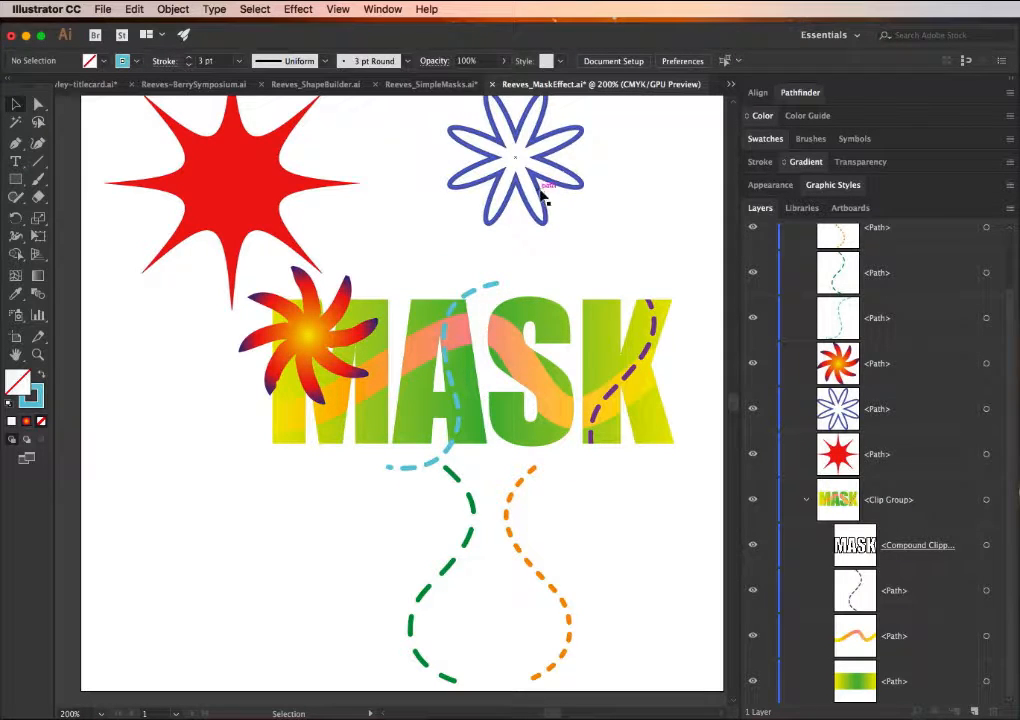
Move the blue outlined flower down over the letters S and K
{"action": "left_click_drag", "start_coordinate": [537, 197], "coordinate": [597, 353]}
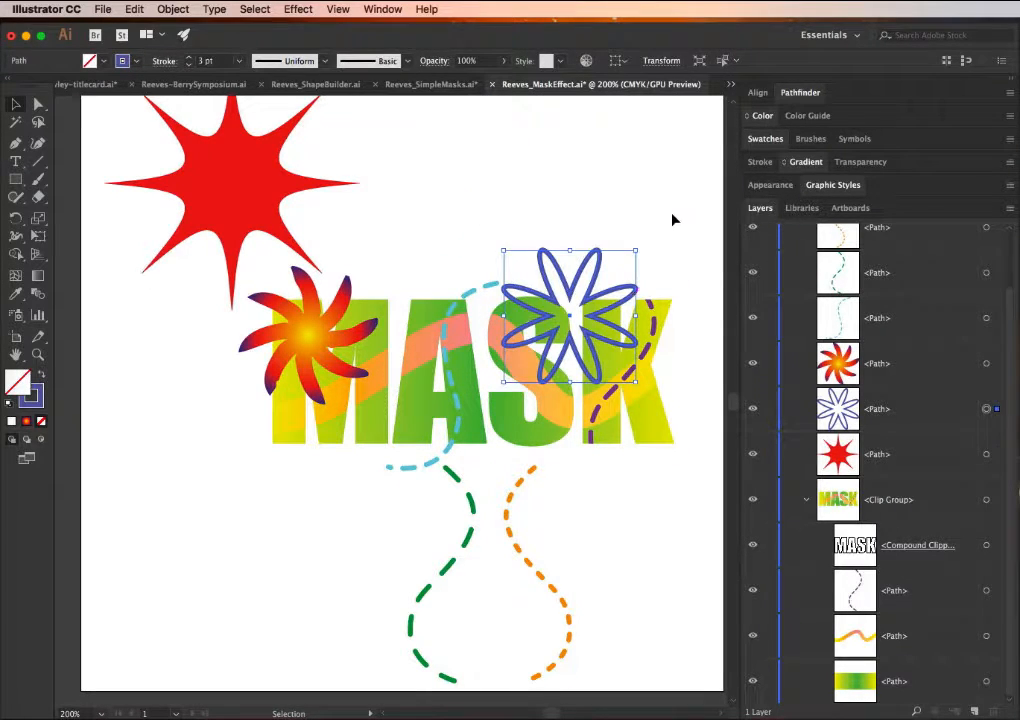
{"action": "left_click", "coordinate": [679, 221]}
Put the red and orange pinwheel flower into the clip group, directly above the green gradient rectangle
{"action": "scroll", "coordinate": [885, 340], "scroll_direction": "up", "scroll_amount": 2}
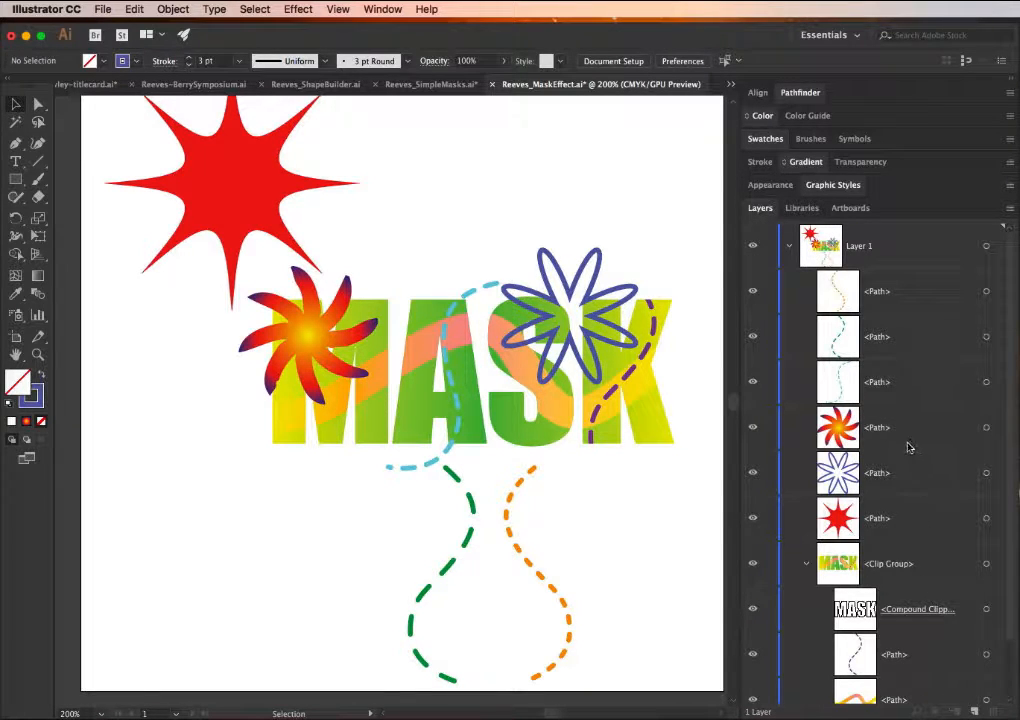
{"action": "scroll", "coordinate": [908, 447], "scroll_direction": "down", "scroll_amount": 2}
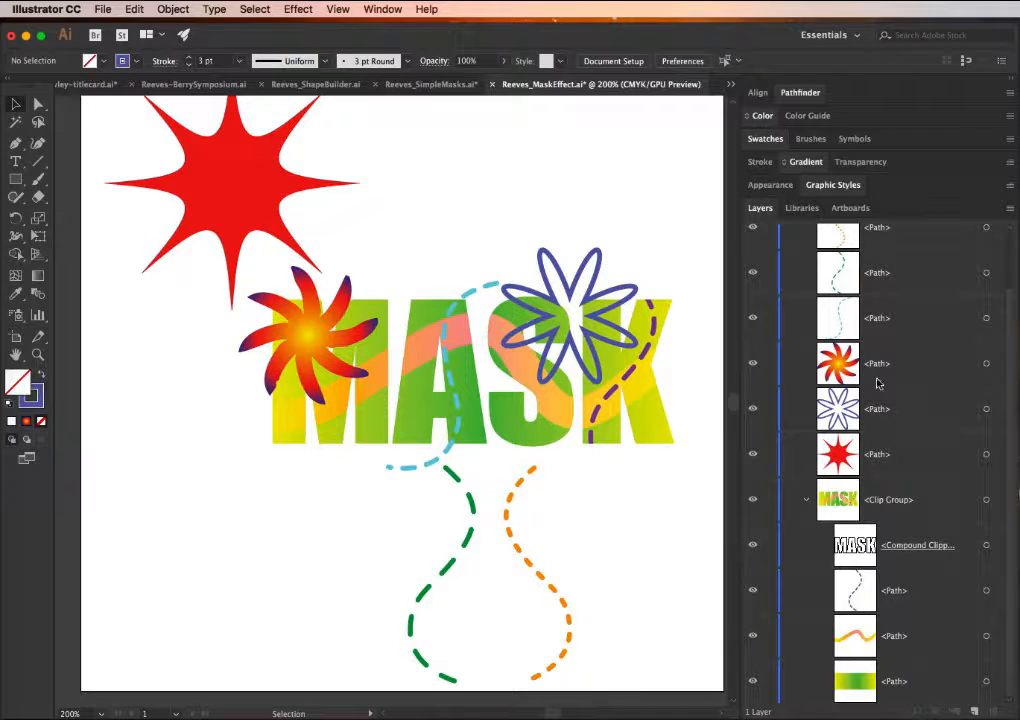
{"action": "left_click", "coordinate": [826, 364]}
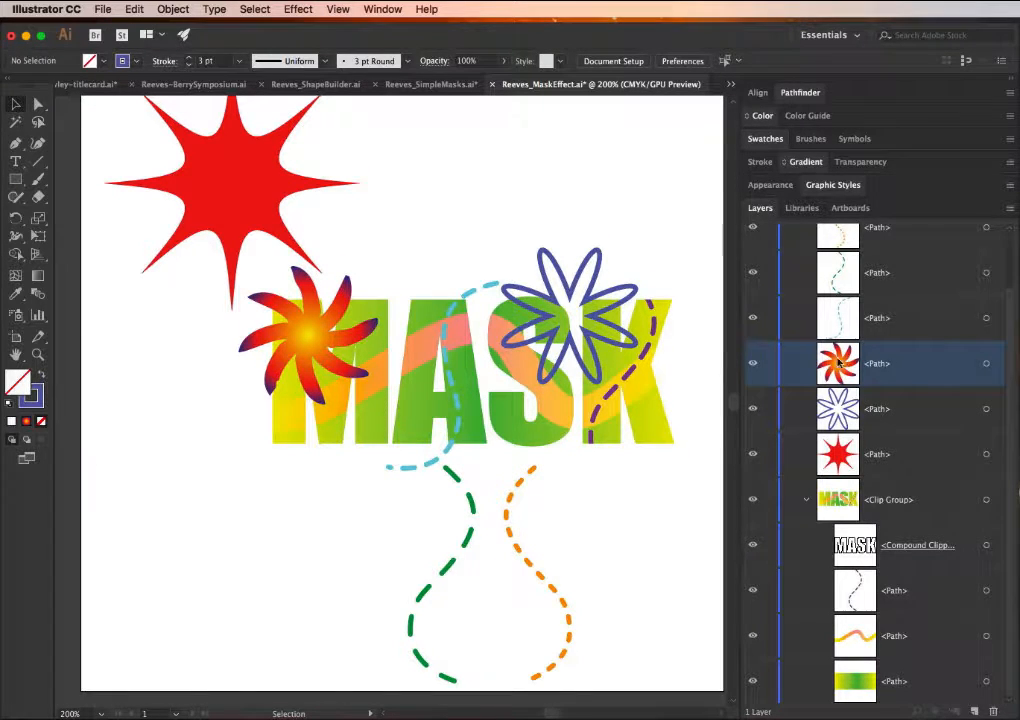
{"action": "left_click_drag", "start_coordinate": [912, 376], "coordinate": [922, 651]}
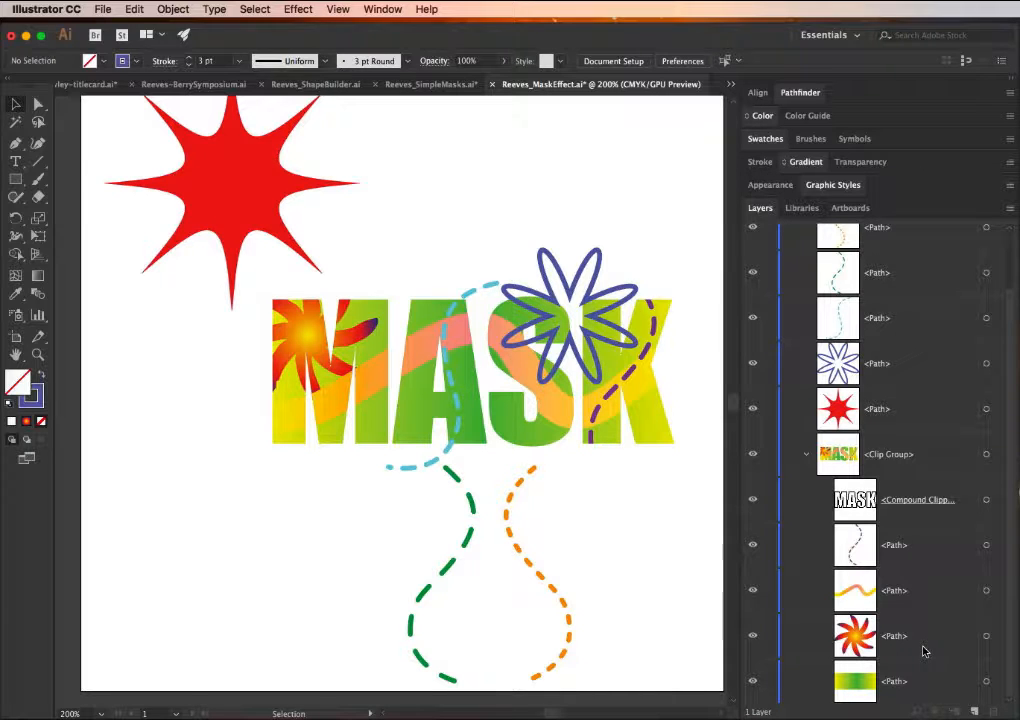
Put the blue outlined flower and the light blue dashed curve into the clip group, between the wavy ribbon and the purple dashed curve
{"action": "left_click_drag", "start_coordinate": [902, 372], "coordinate": [920, 555]}
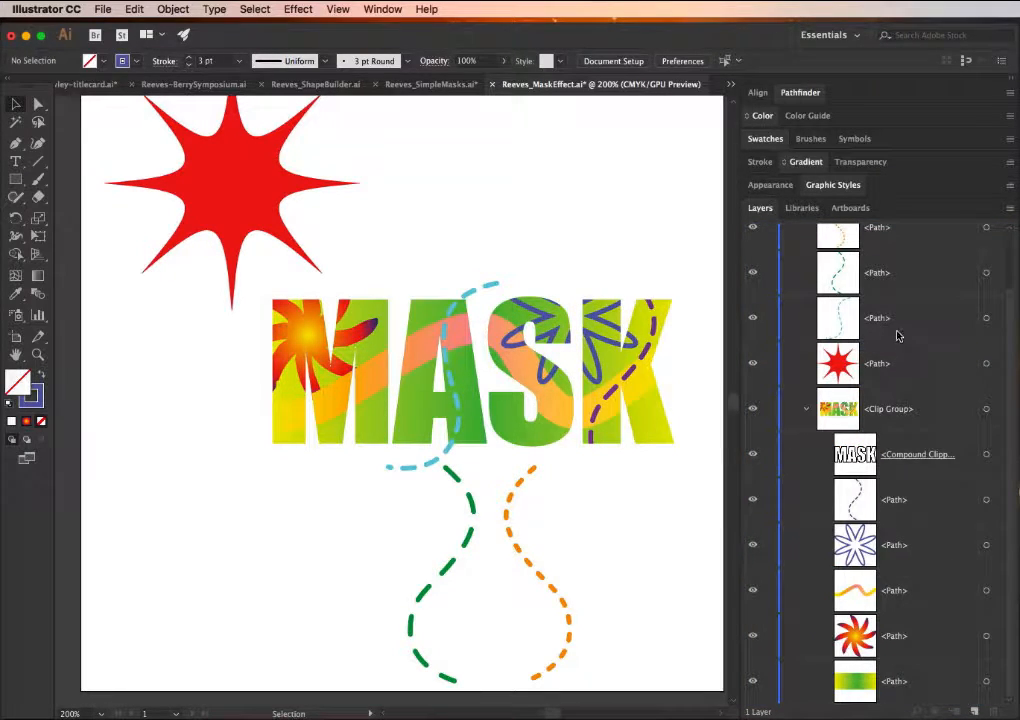
{"action": "left_click_drag", "start_coordinate": [902, 330], "coordinate": [947, 525]}
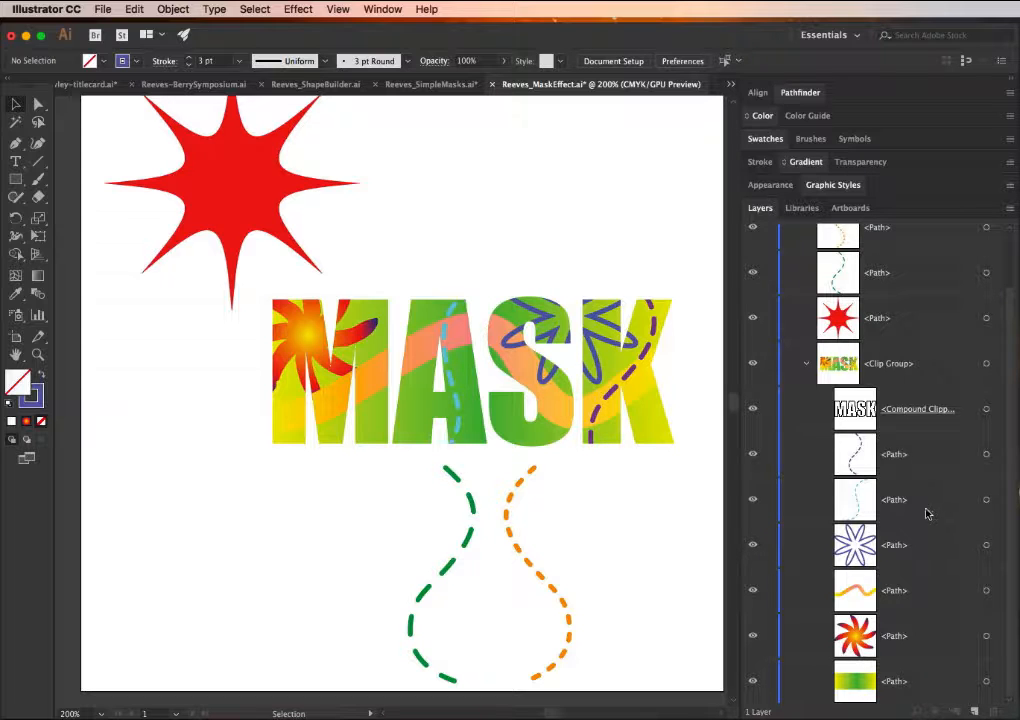
Try putting the red star into the clip group above the purple dashed curve, and take it back out
{"action": "scroll", "coordinate": [903, 502], "scroll_direction": "up", "scroll_amount": 2}
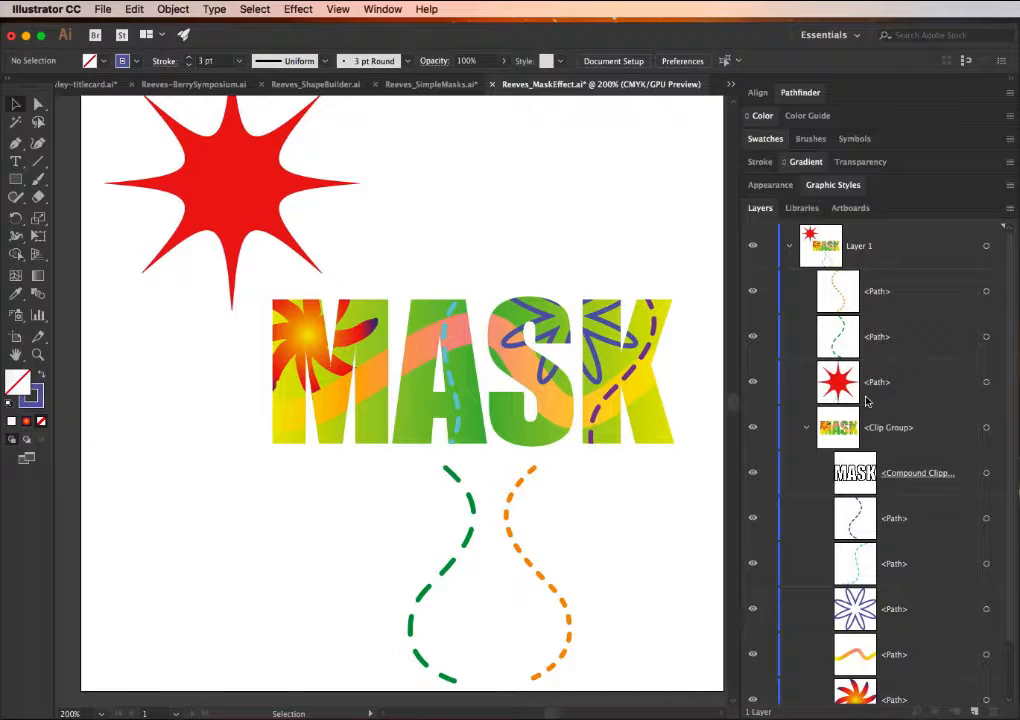
{"action": "left_click", "coordinate": [898, 387]}
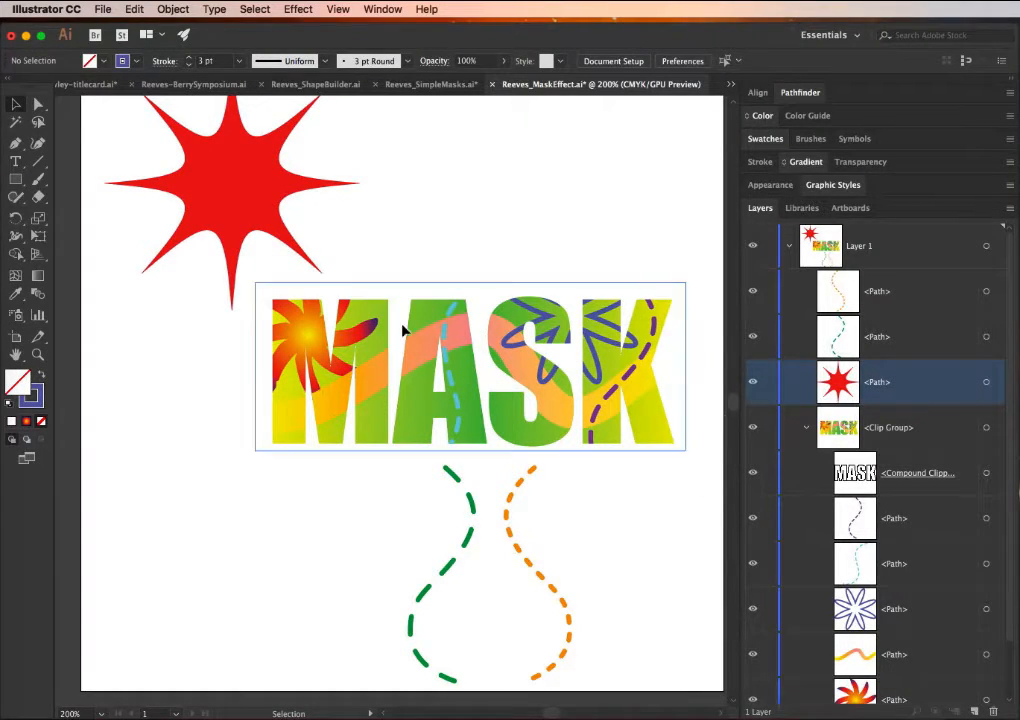
{"action": "left_click_drag", "start_coordinate": [892, 391], "coordinate": [877, 518]}
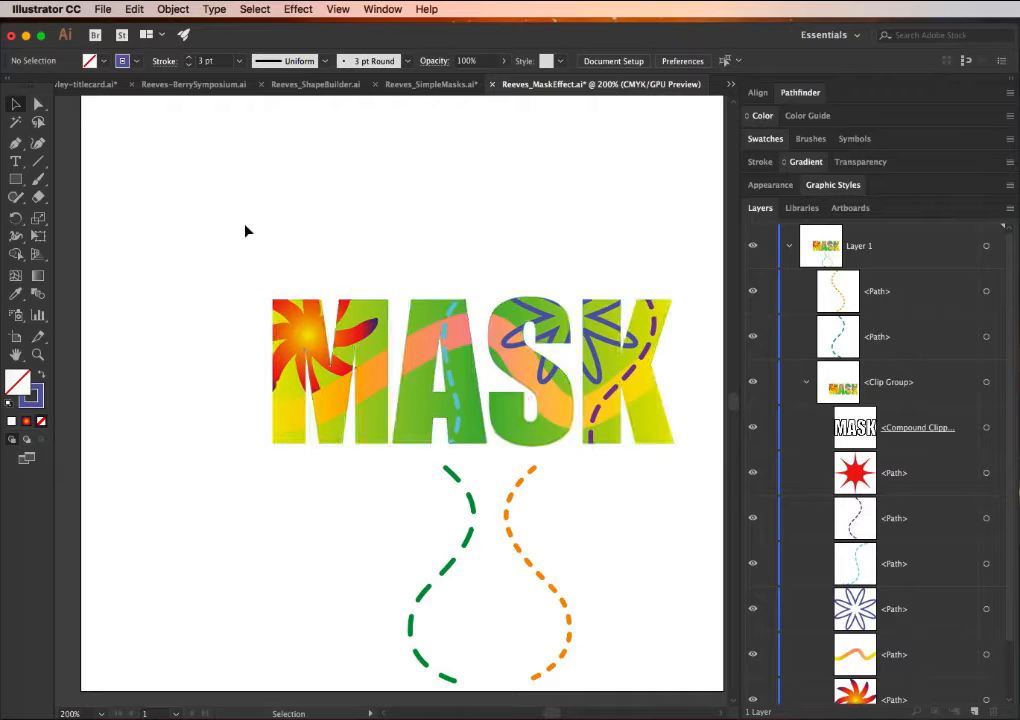
{"action": "left_click_drag", "start_coordinate": [895, 472], "coordinate": [904, 360]}
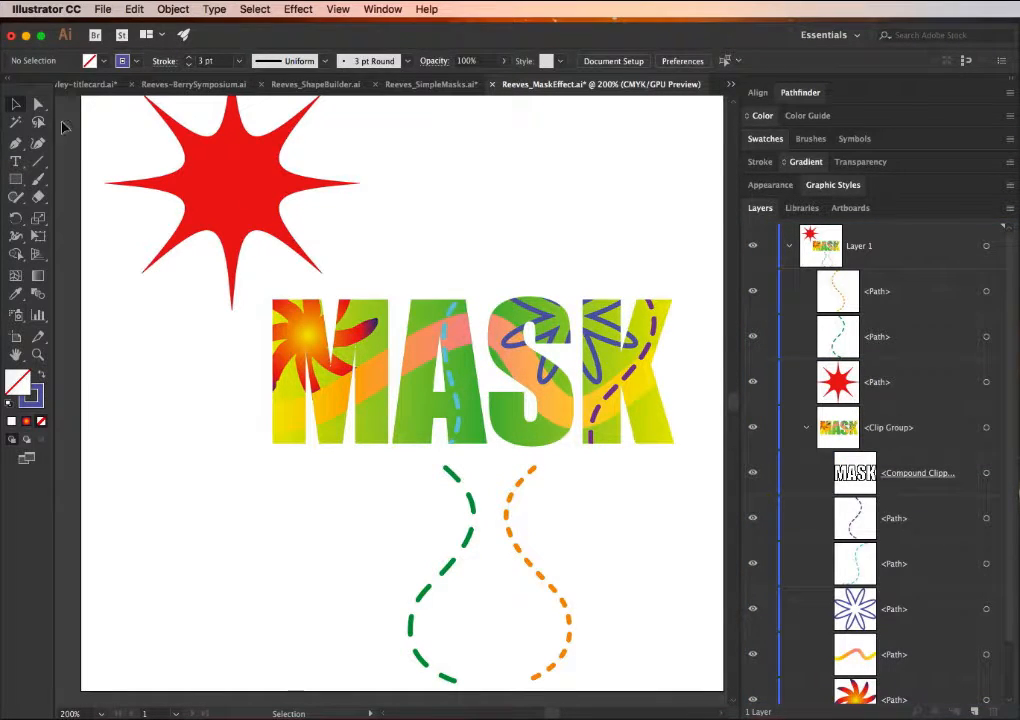
Move the red star over the letters M and A and put it into the clip group, directly above the green gradient rectangle
{"action": "left_click_drag", "start_coordinate": [204, 157], "coordinate": [375, 345]}
{"action": "mouse_move", "coordinate": [909, 386]}
{"action": "left_mouse_down"}
{"action": "mouse_move", "coordinate": [908, 679]}
{"action": "mouse_move", "coordinate": [906, 658]}
{"action": "left_mouse_up"}
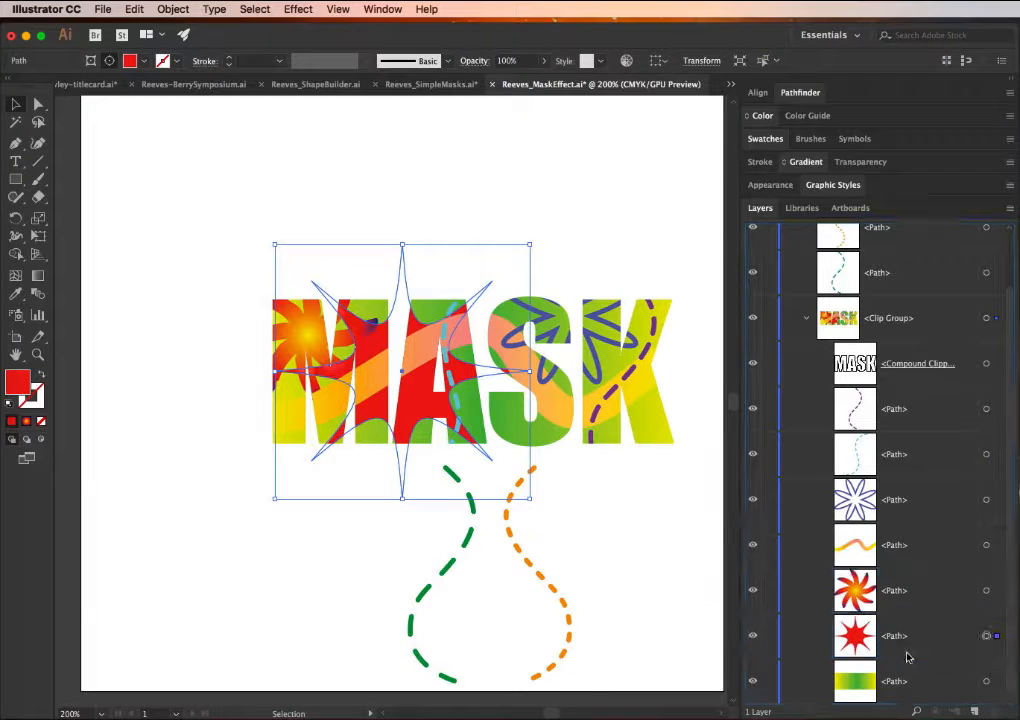
{"action": "left_click", "coordinate": [684, 611]}
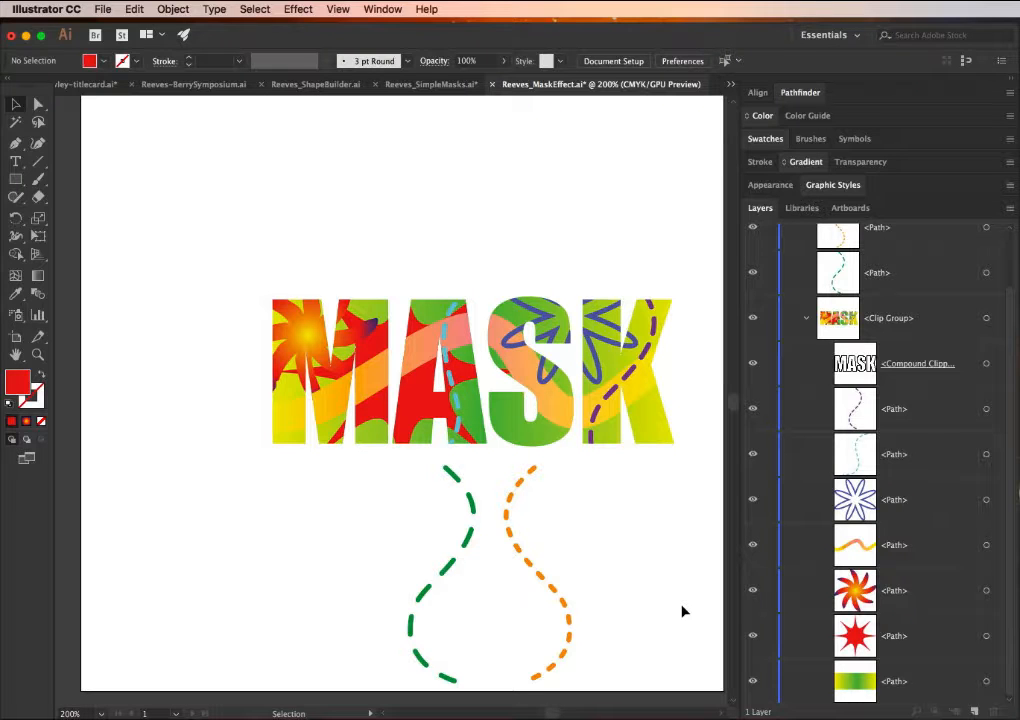
{"action": "left_click", "coordinate": [806, 321]}
{"action": "left_click", "coordinate": [803, 384]}
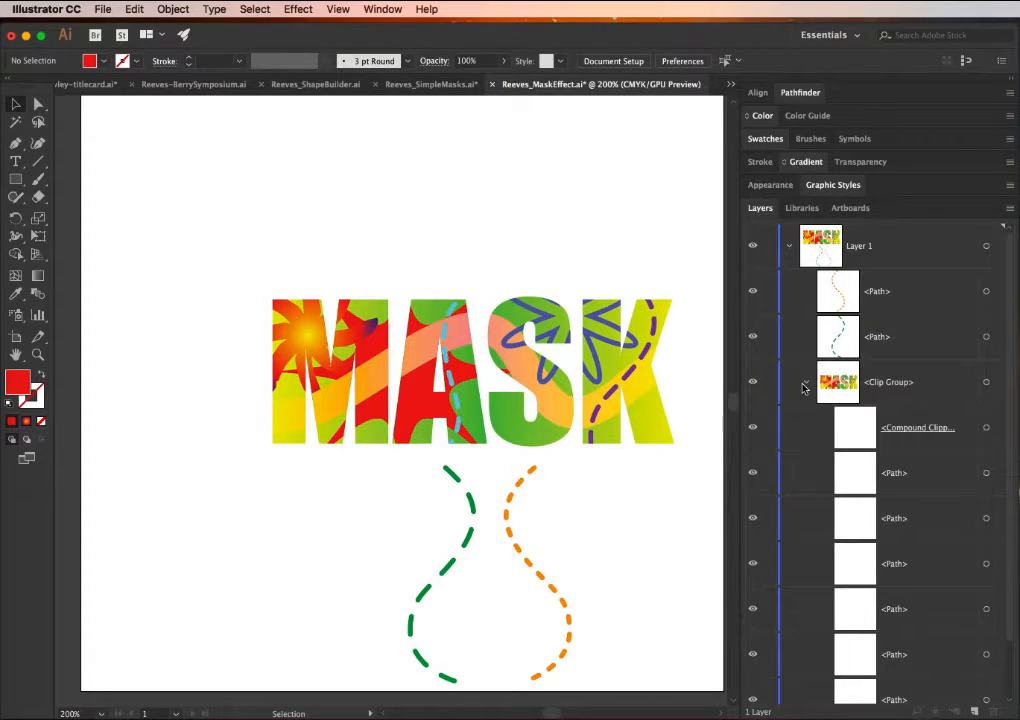